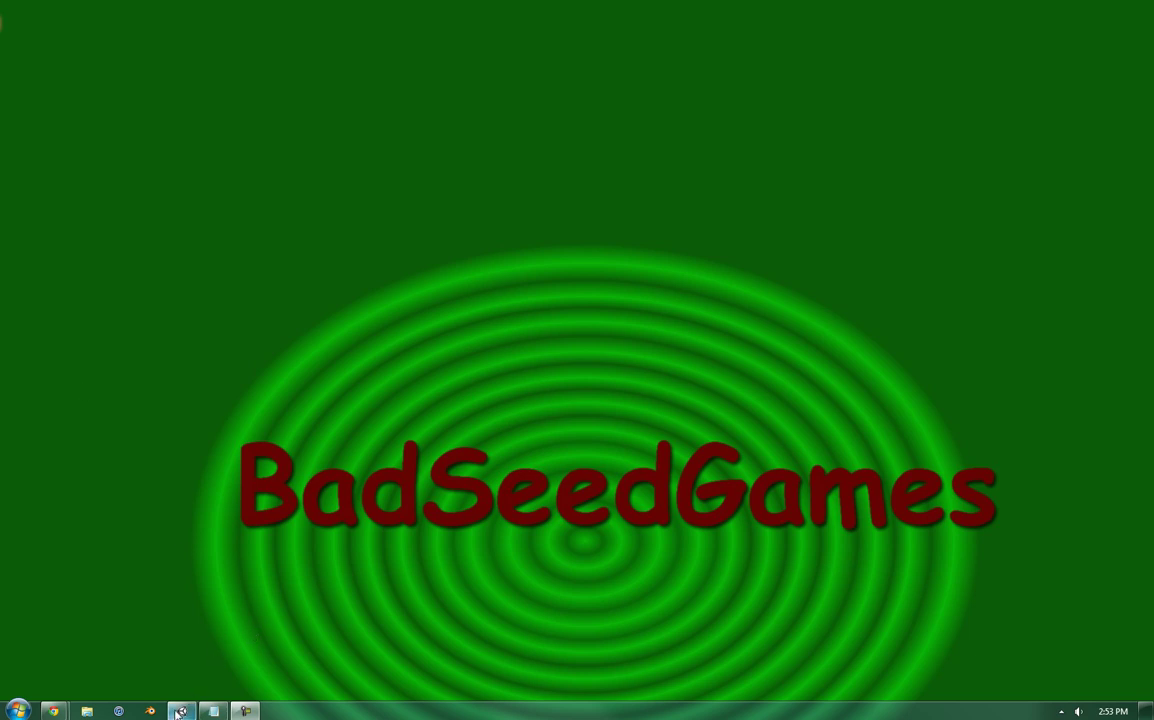
Restore the Unity editor showing the Playmaker Tutorials project
{"action": "left_click", "coordinate": [181, 711]}
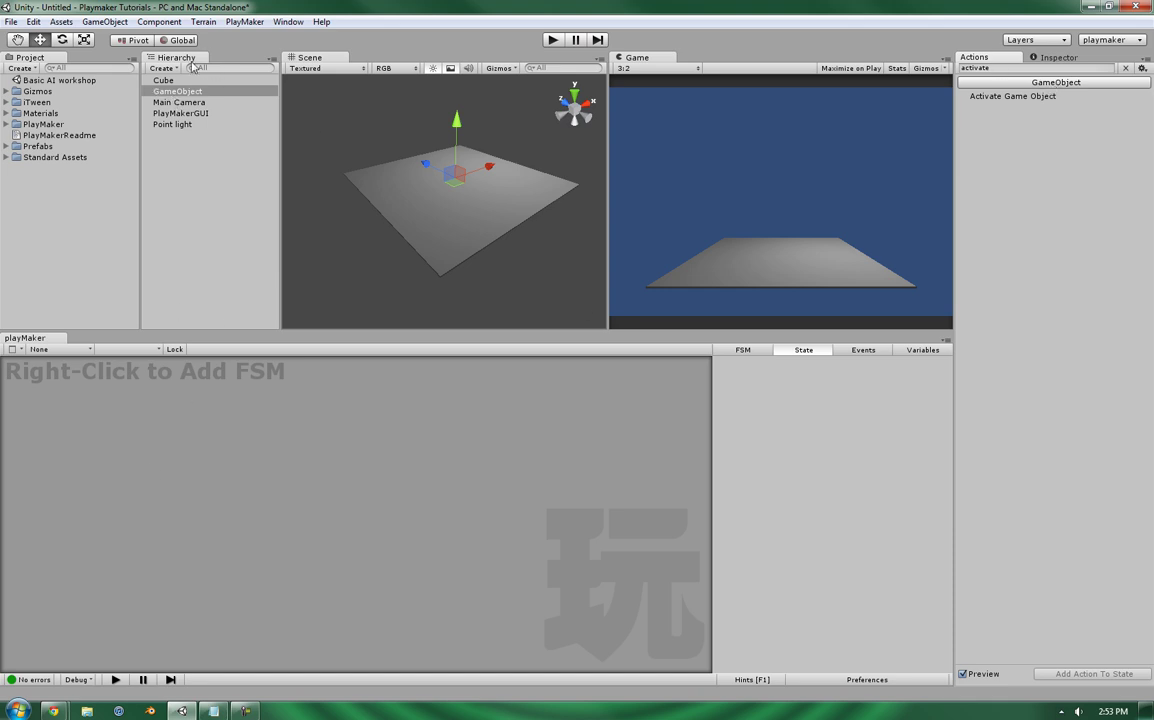
Select GameObject and add a new FSM to it
{"action": "left_click", "coordinate": [157, 81]}
{"action": "left_click", "coordinate": [173, 92]}
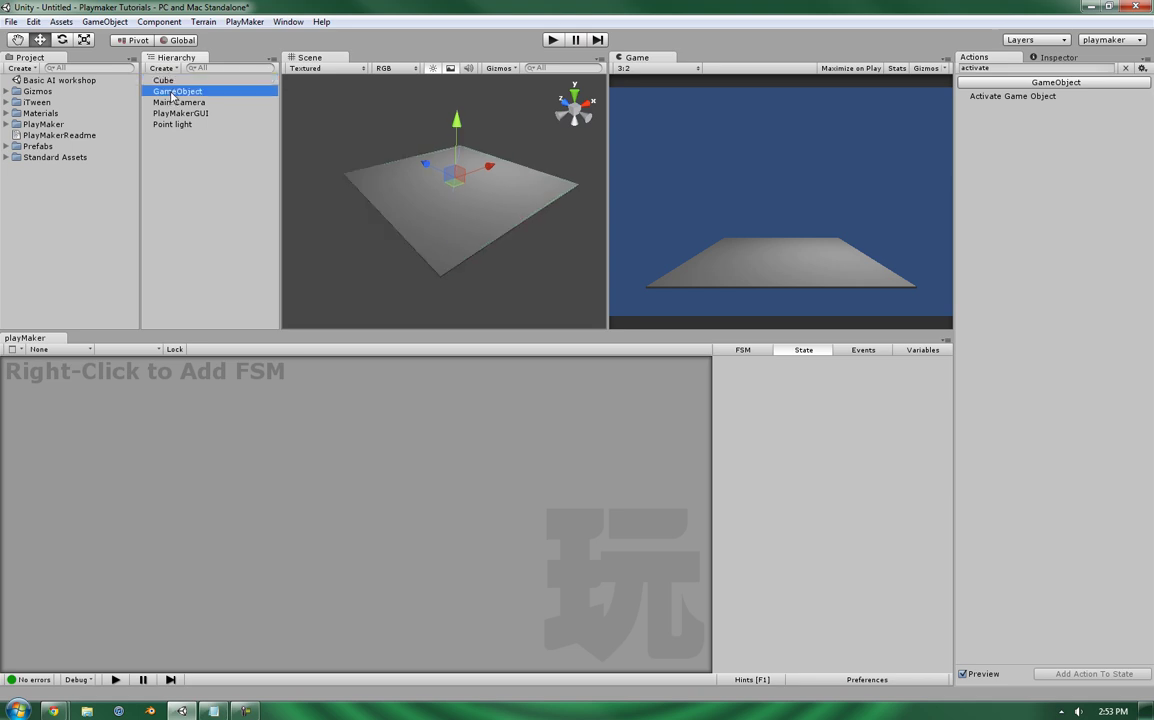
{"action": "right_click", "coordinate": [67, 408]}
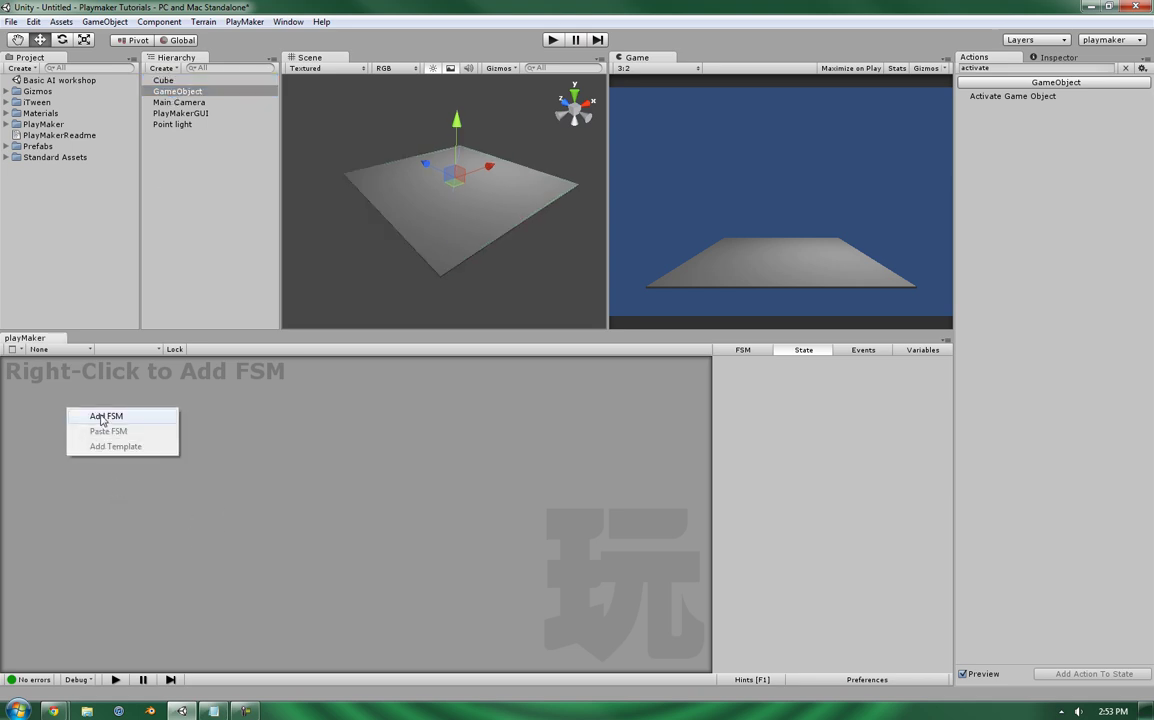
{"action": "left_click", "coordinate": [106, 416]}
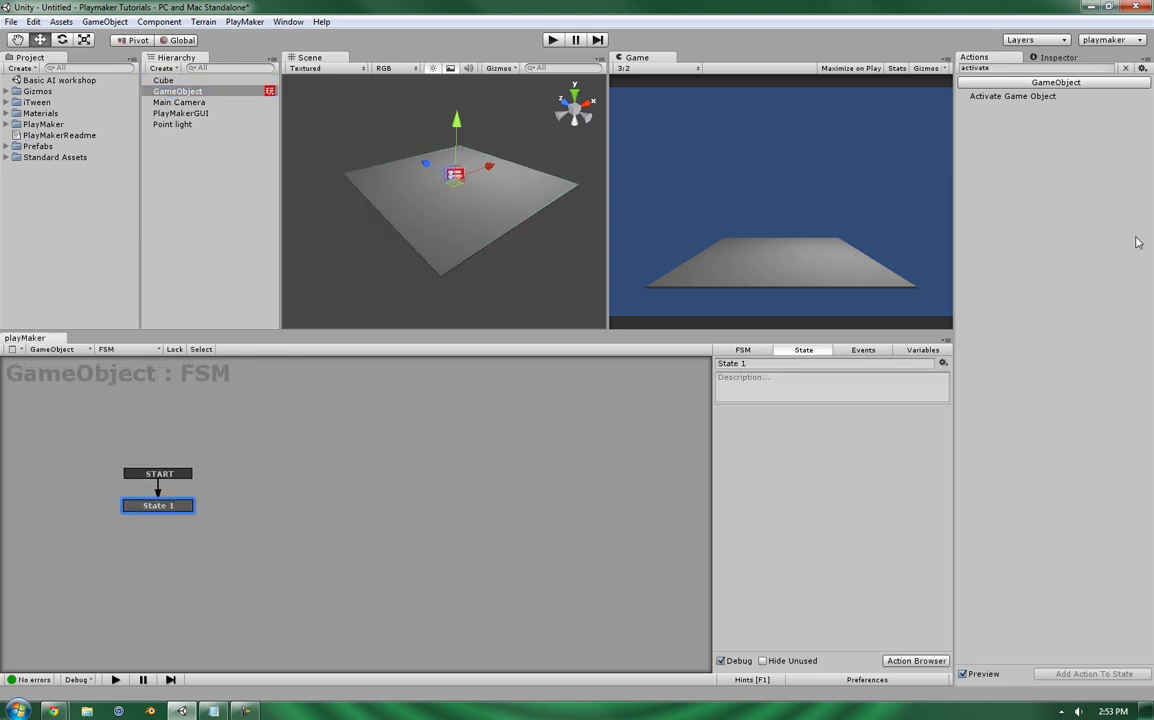
Add Activate Game Object to State 1, with Game Object set to Specify Game Object
{"action": "double_click", "coordinate": [1020, 97]}
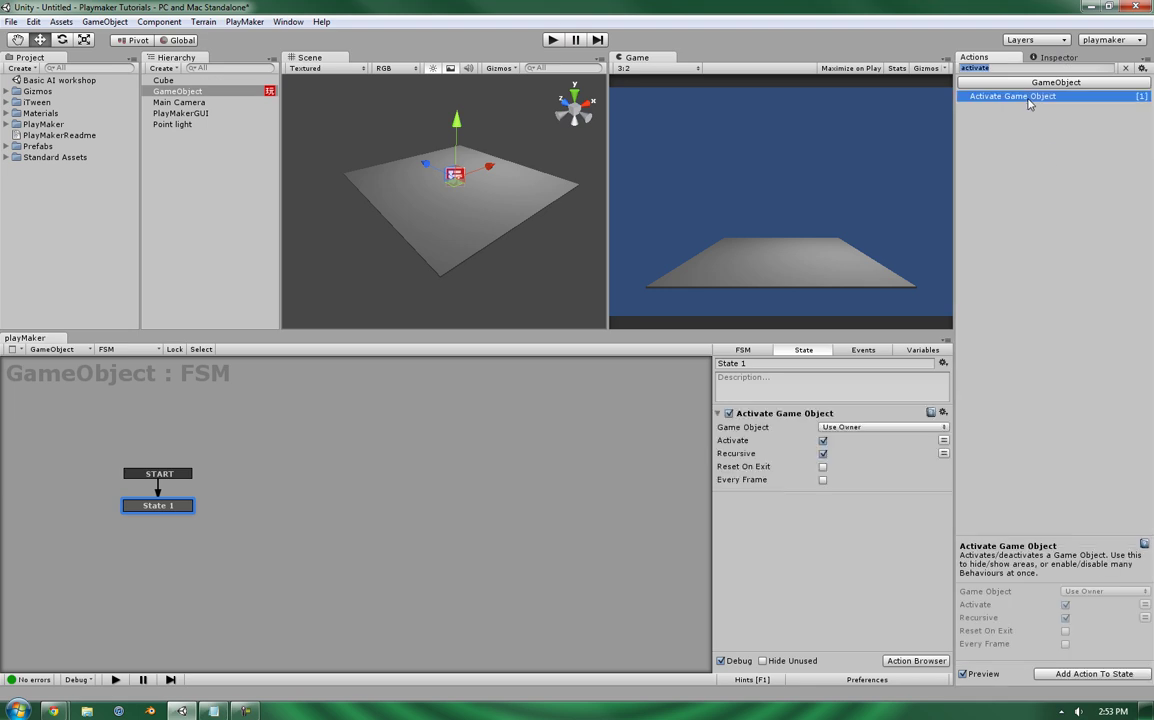
{"action": "left_click", "coordinate": [858, 428]}
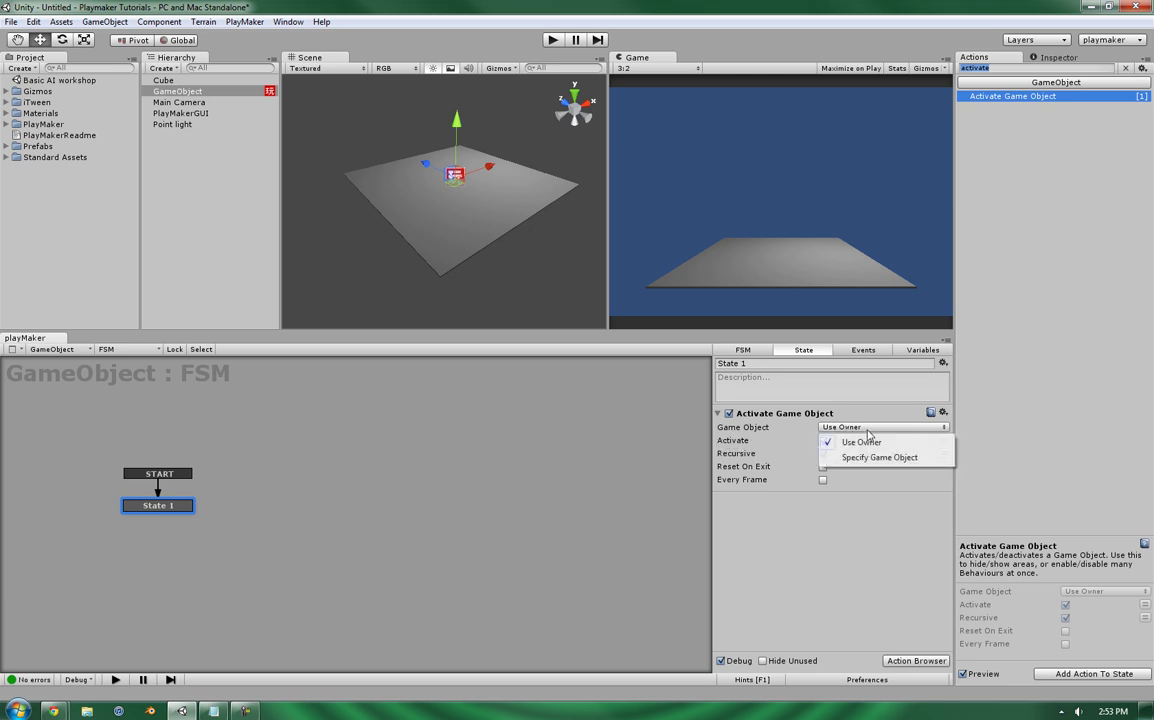
{"action": "left_click", "coordinate": [872, 459]}
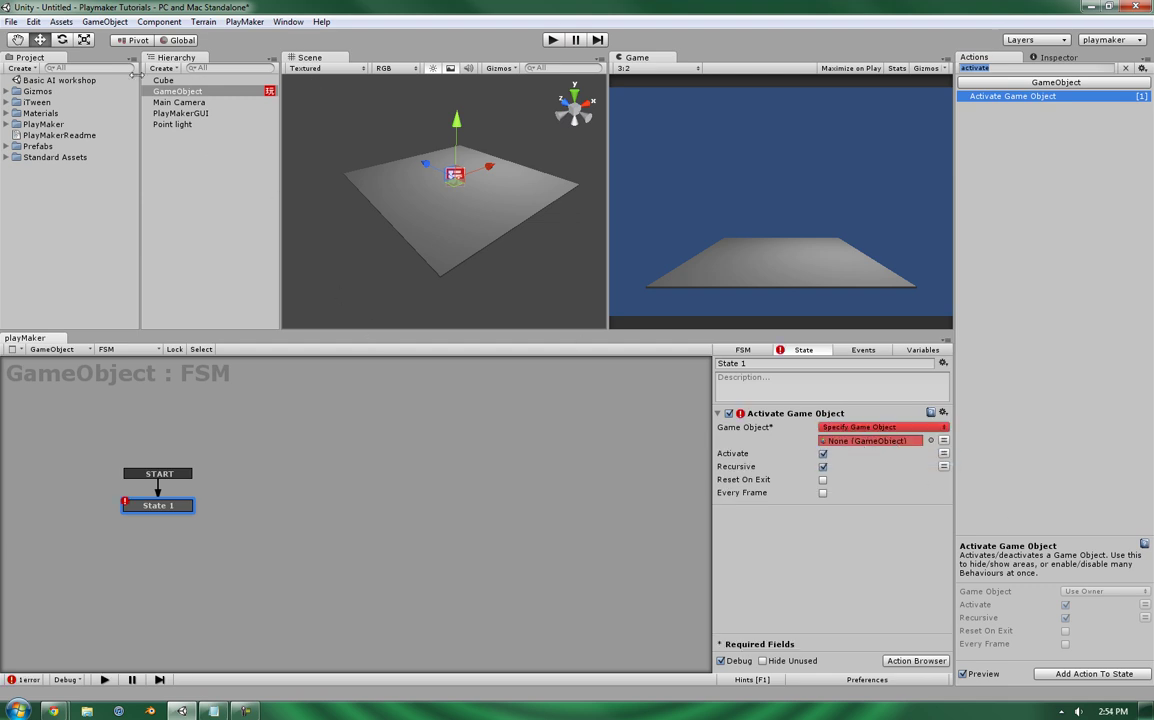
Assign the Cube as target and create a GameObject variable named 'Game object'
{"action": "left_click_drag", "start_coordinate": [170, 91], "coordinate": [874, 446]}
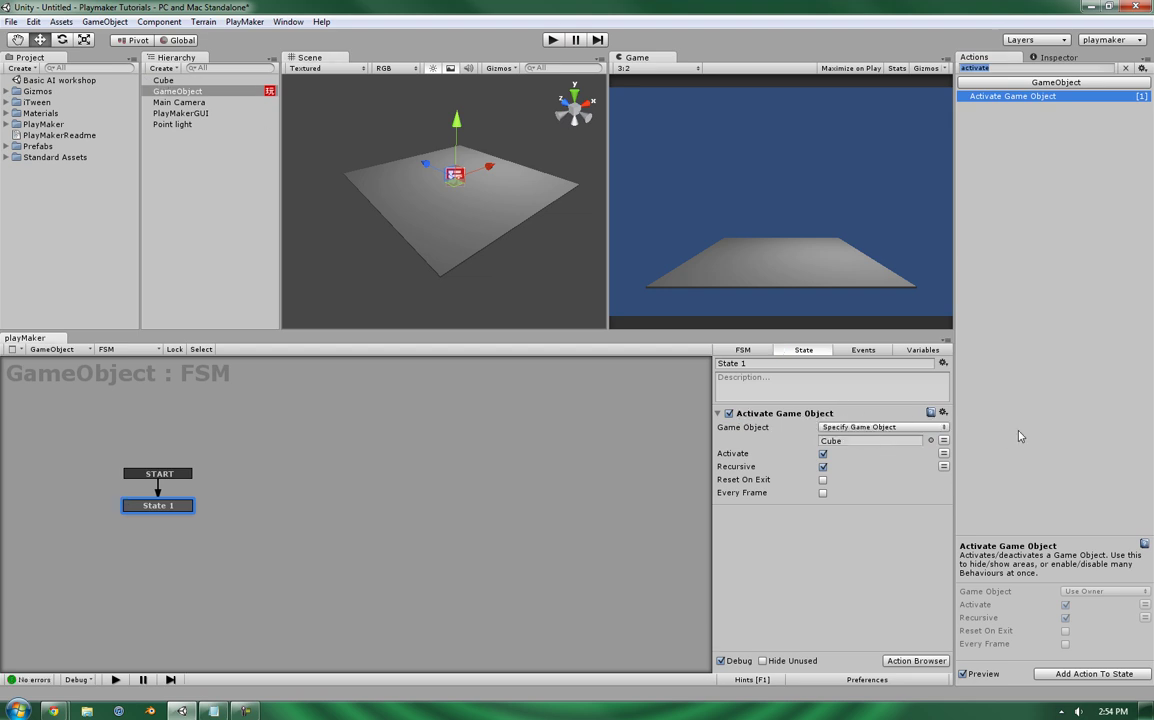
{"action": "left_click", "coordinate": [906, 351]}
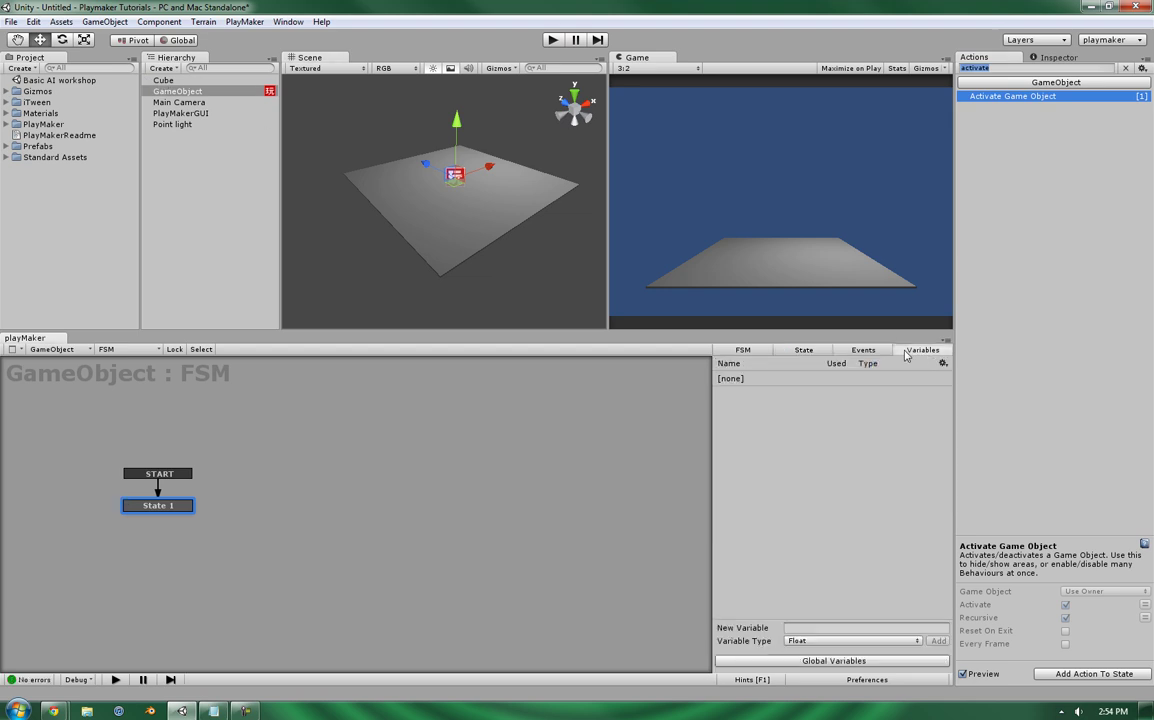
{"action": "left_click", "coordinate": [828, 627]}
{"action": "type", "text": "Game object"}
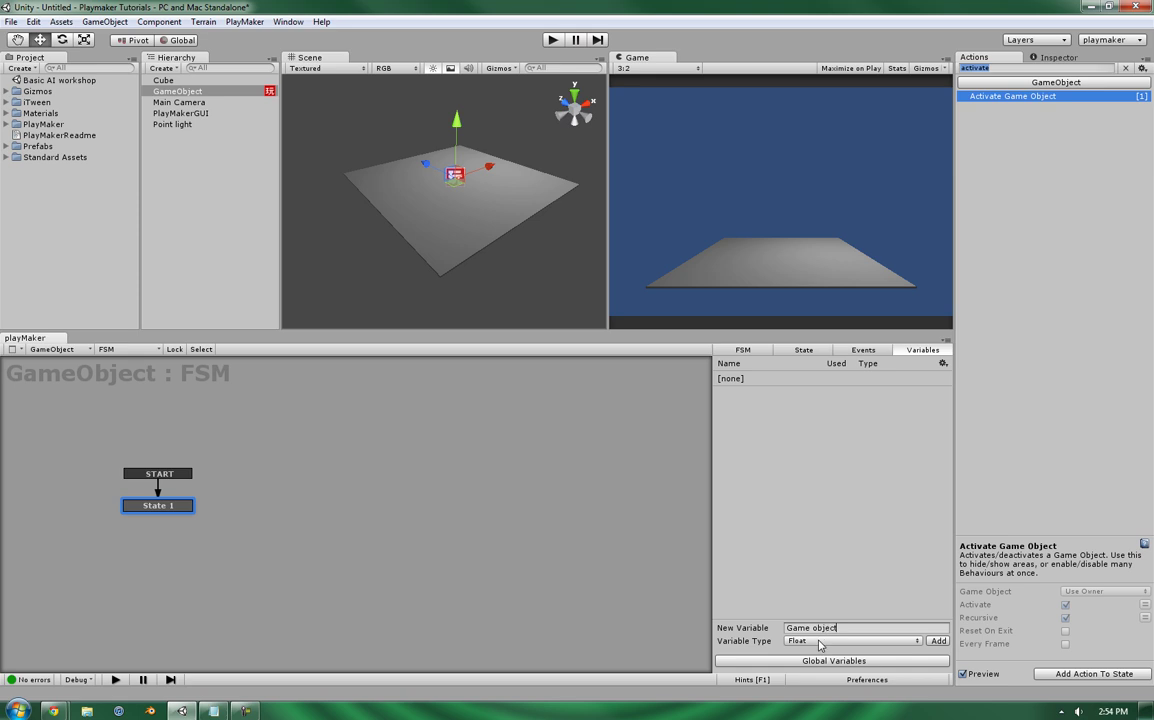
{"action": "left_click", "coordinate": [845, 640]}
{"action": "left_click", "coordinate": [832, 501]}
{"action": "left_click", "coordinate": [938, 641]}
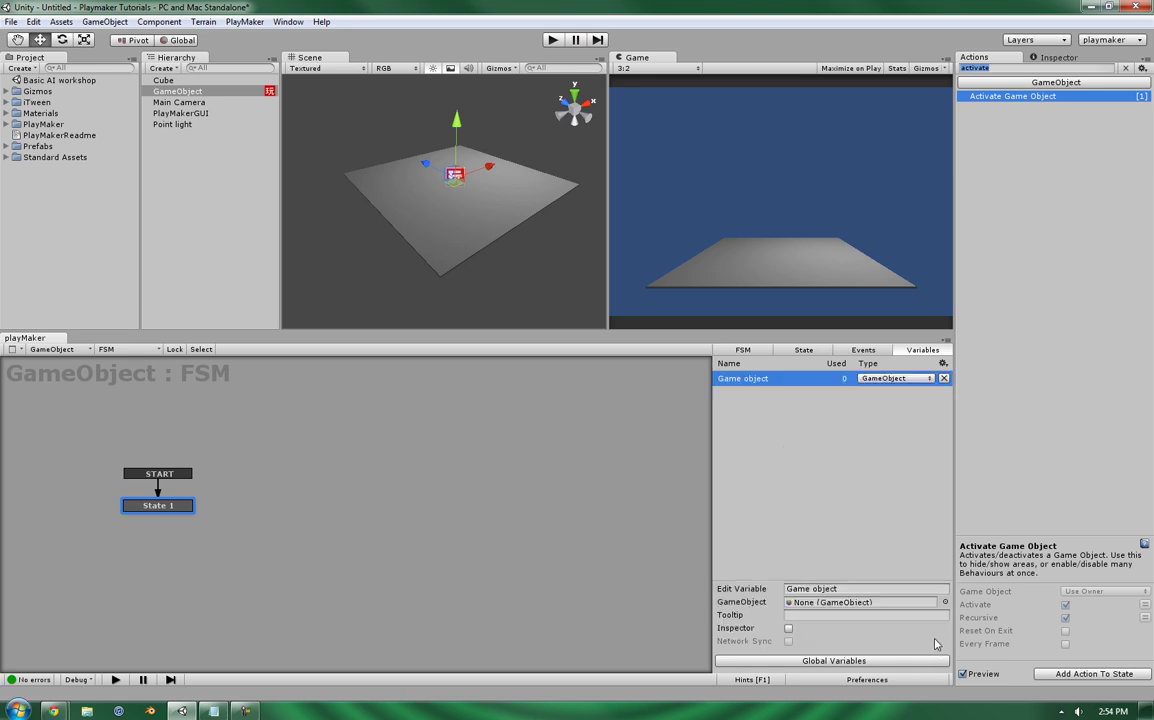
Point the action's Game Object field at the 'Game object' variable
{"action": "left_click", "coordinate": [804, 350]}
{"action": "left_click", "coordinate": [943, 441]}
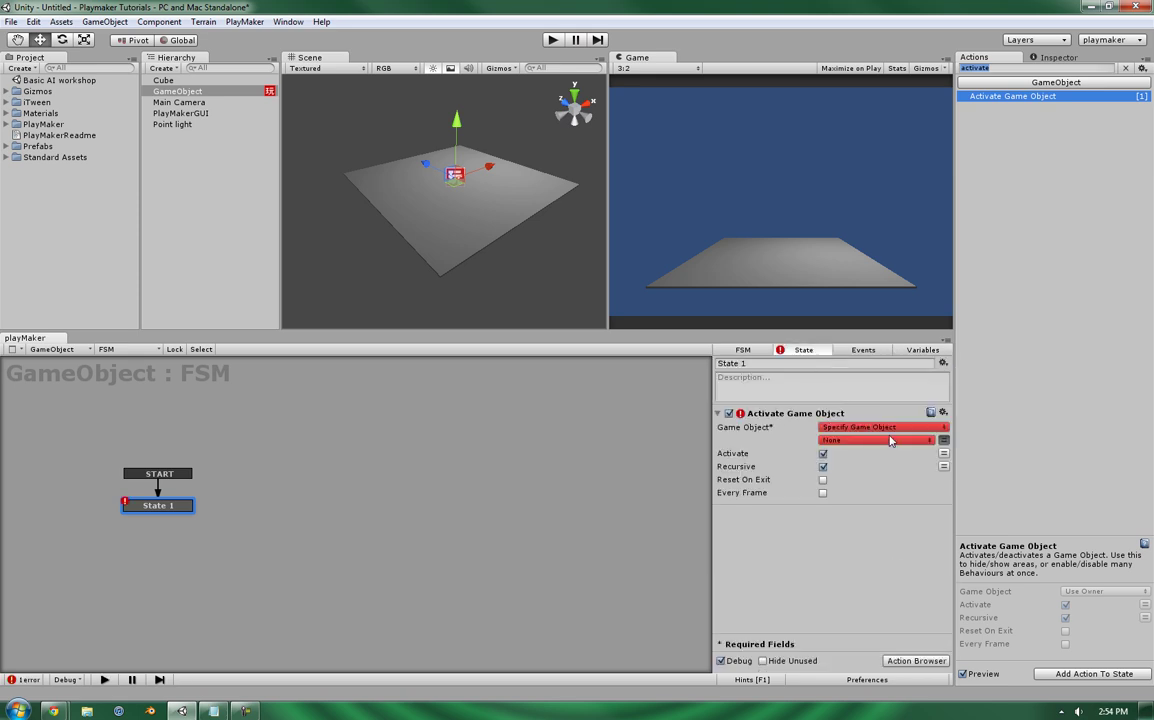
{"action": "left_click", "coordinate": [896, 441]}
{"action": "left_click", "coordinate": [875, 470]}
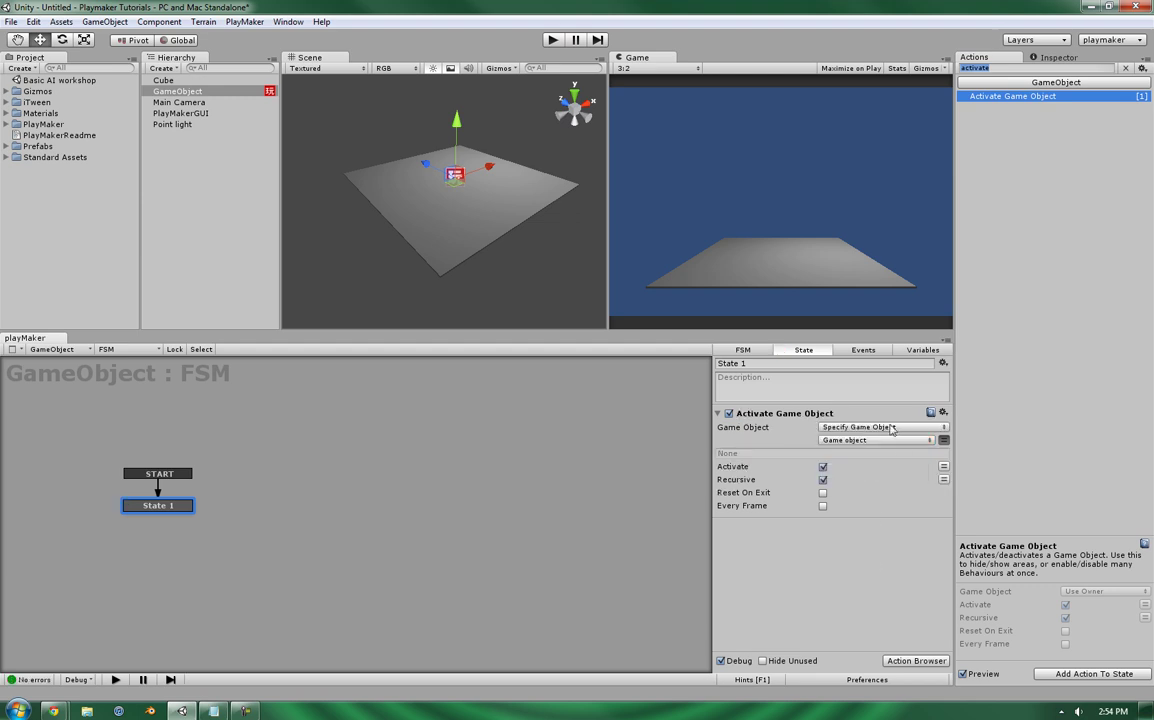
Target the Cube directly and leave Activate as a plain unchecked setting
{"action": "left_click", "coordinate": [943, 441]}
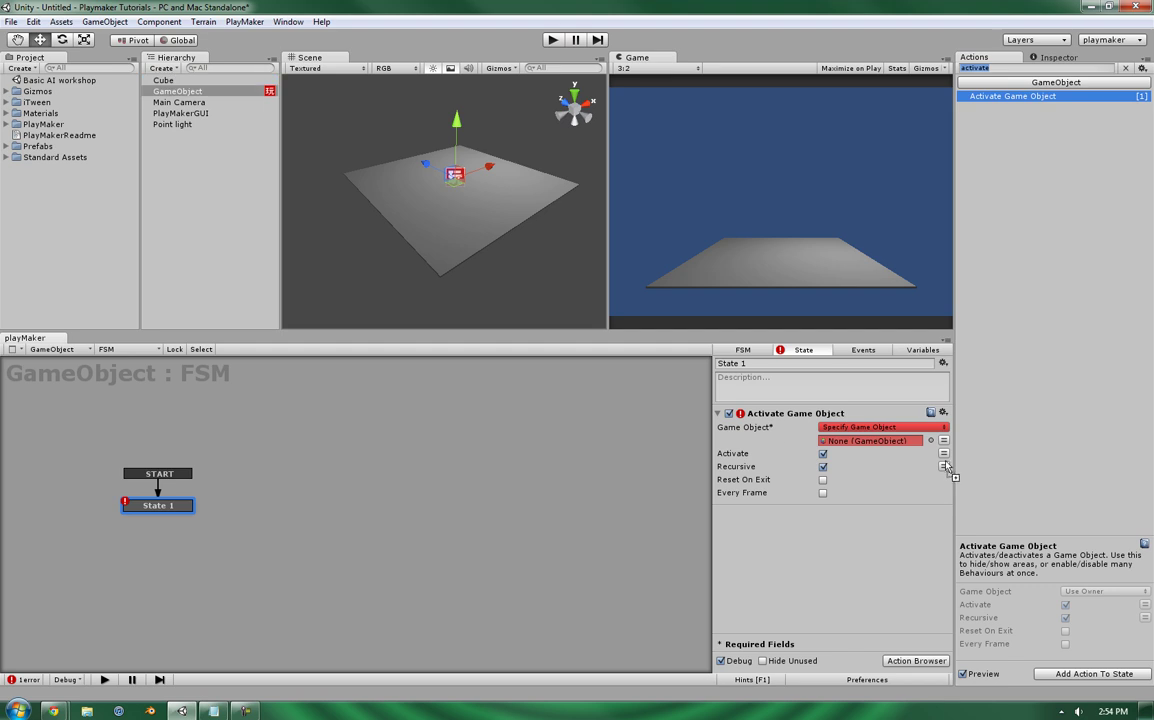
{"action": "left_click_drag", "start_coordinate": [876, 437], "coordinate": [866, 441]}
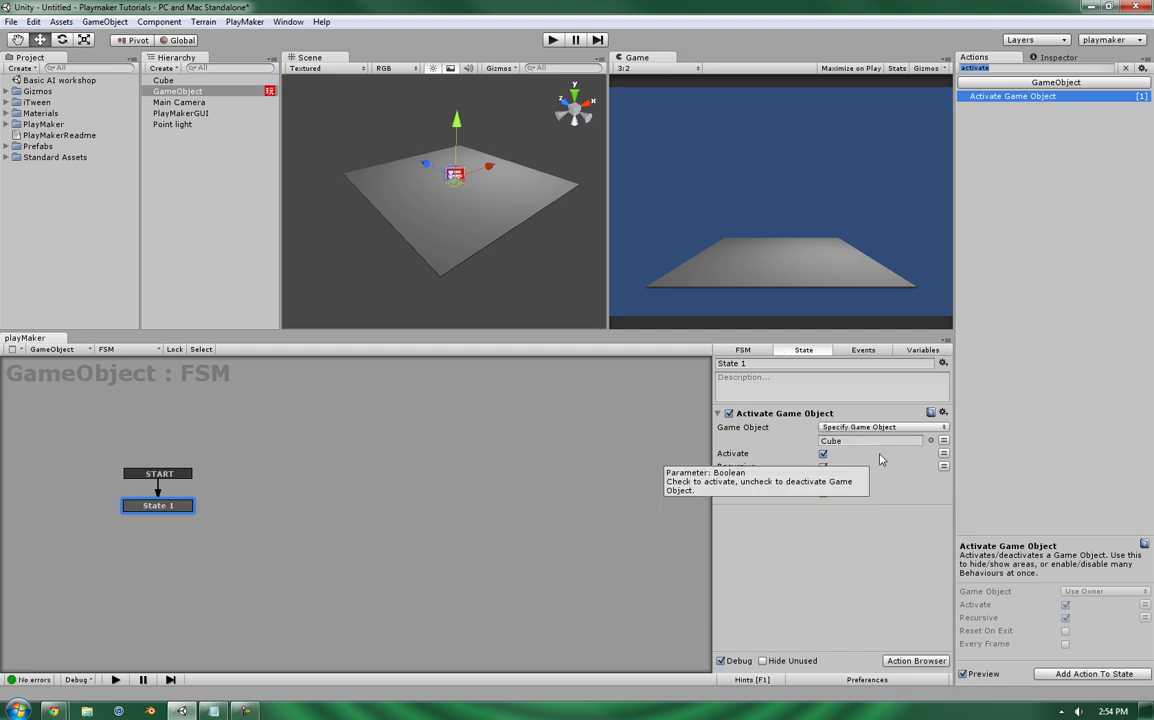
{"action": "left_click", "coordinate": [944, 453]}
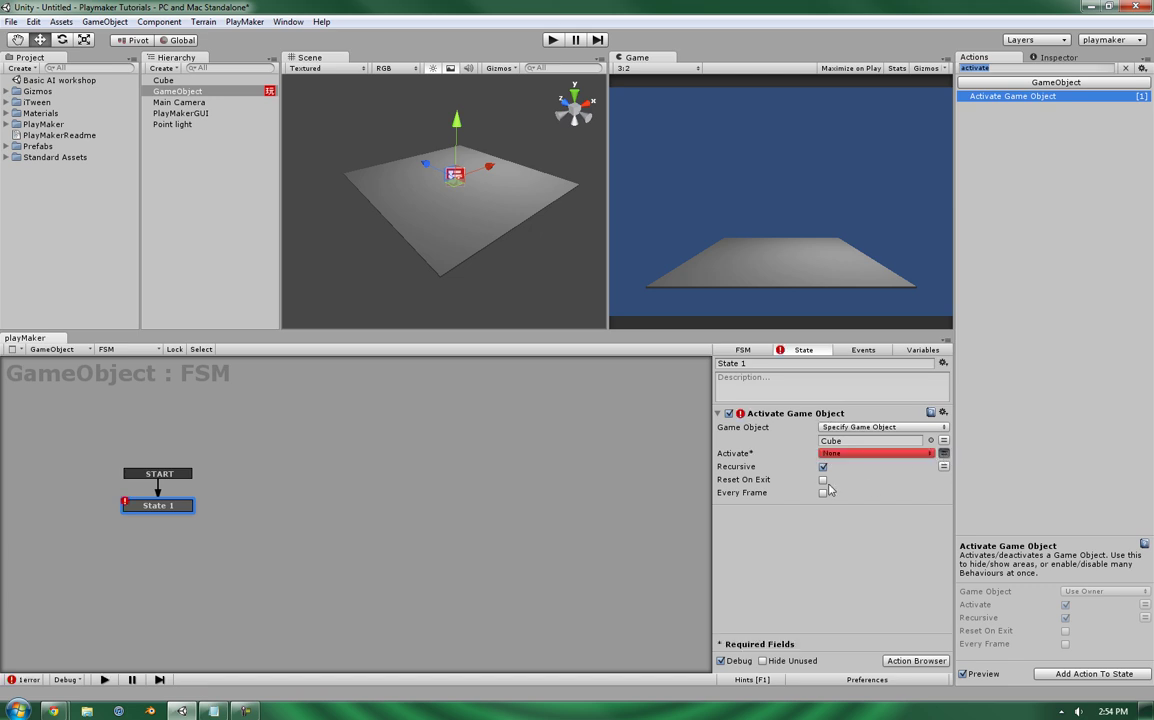
{"action": "left_click", "coordinate": [944, 453]}
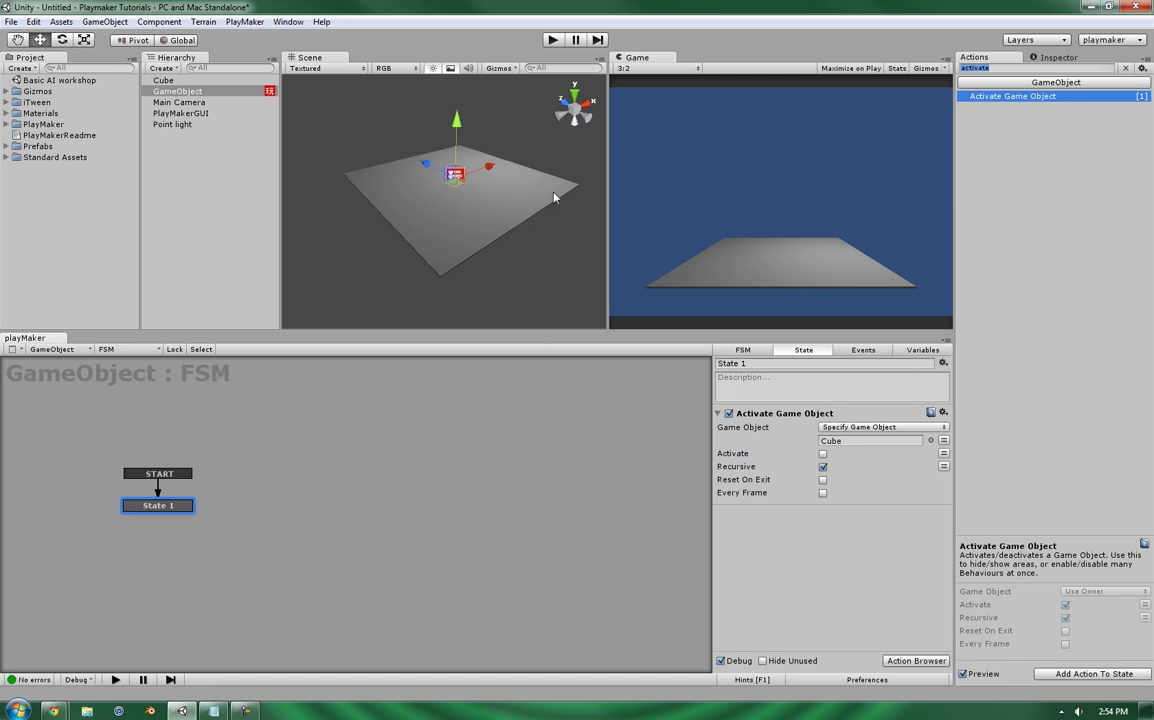
Reselect GameObject and enter play mode to test the FSM
{"action": "left_click", "coordinate": [493, 241]}
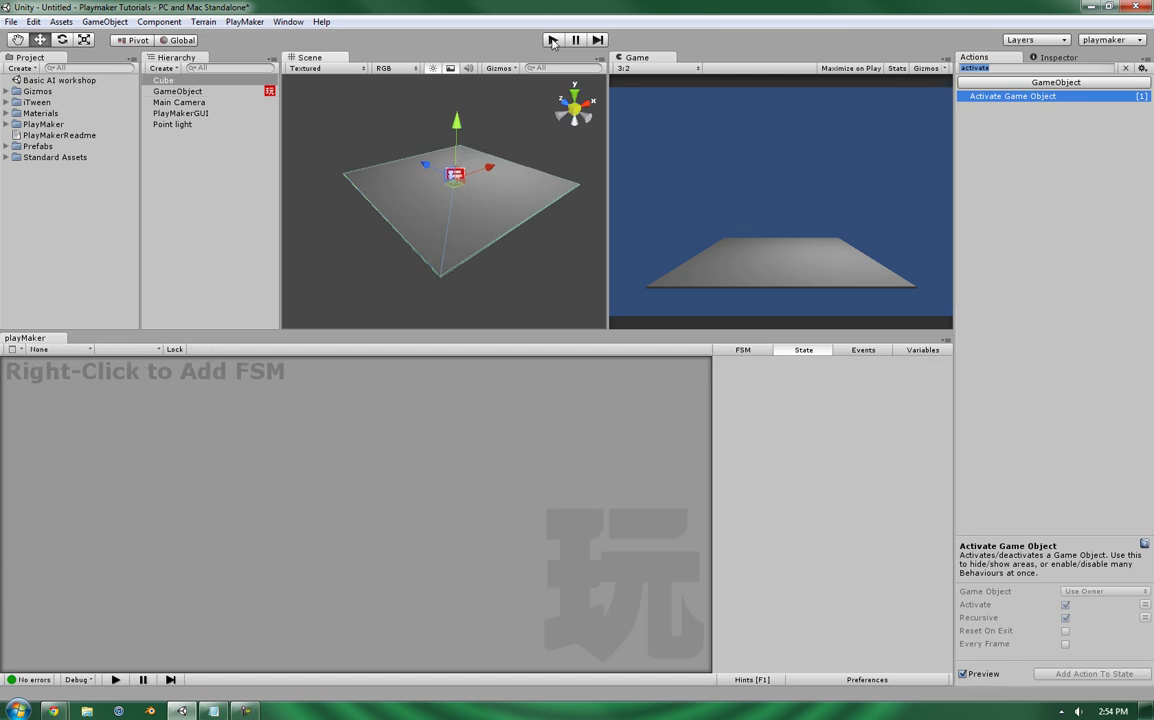
{"action": "left_click", "coordinate": [160, 91]}
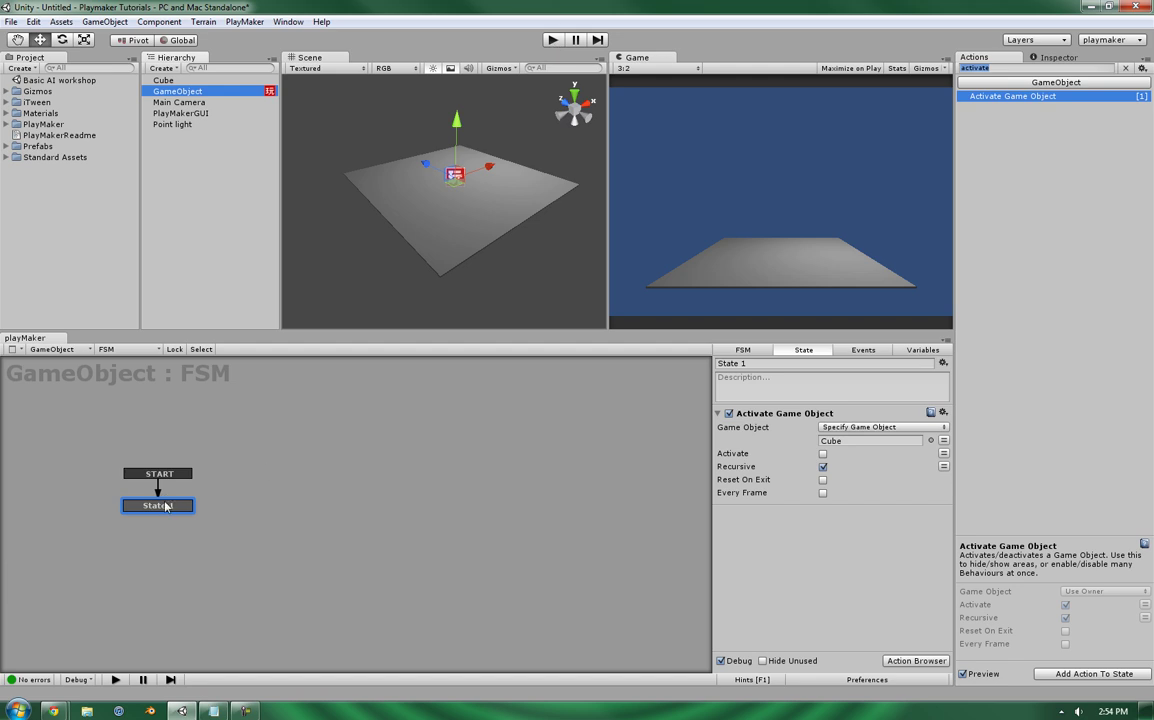
{"action": "left_click", "coordinate": [552, 40]}
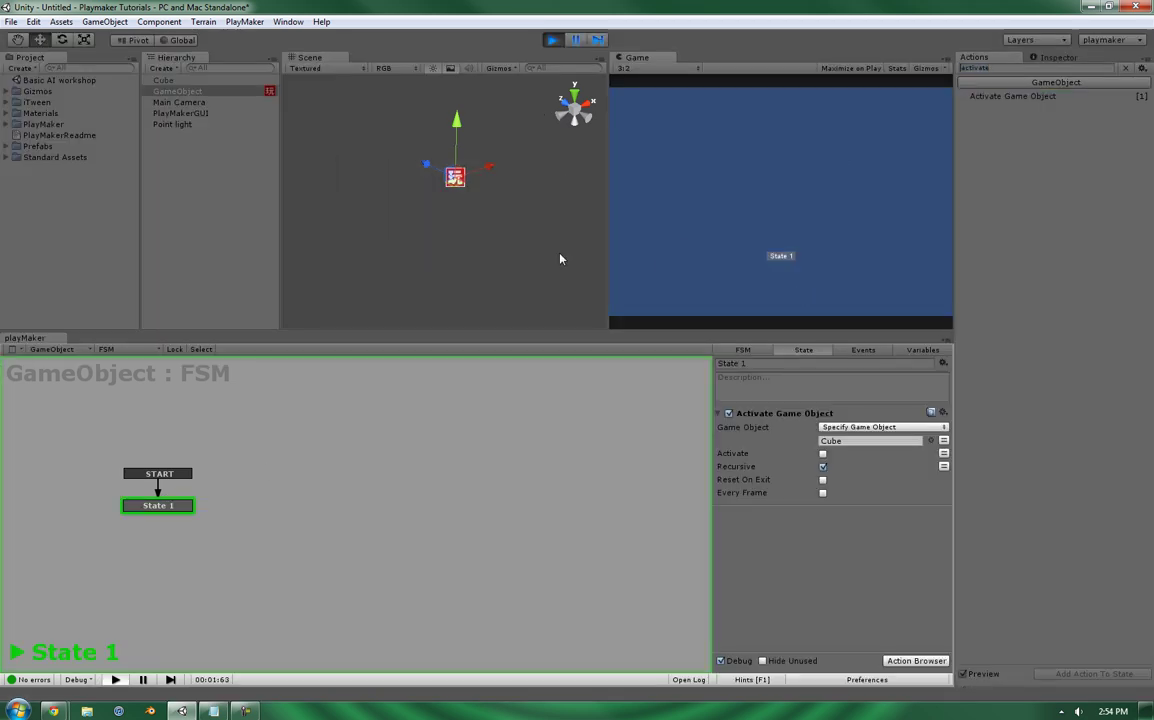
Stop playback and select State 1 to show its Activate Game Object action
{"action": "left_click", "coordinate": [553, 40]}
{"action": "left_click", "coordinate": [162, 508]}
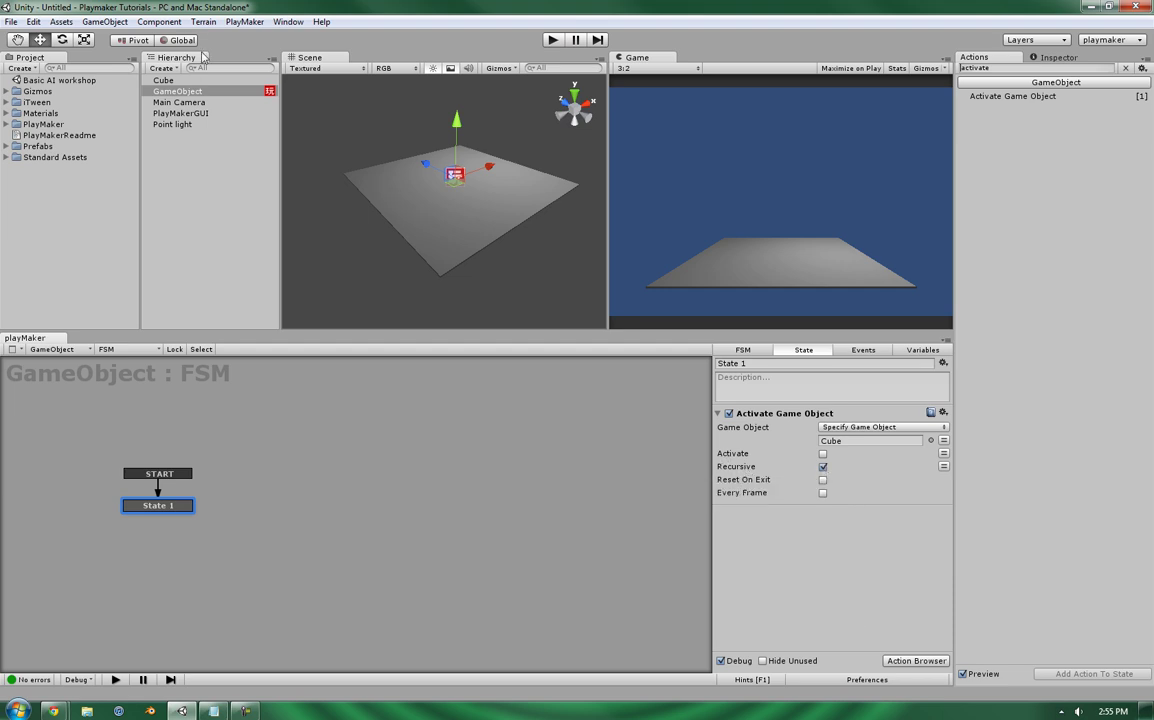
Create a Sphere, raise it above the plane, parent it under the Cube, and reselect GameObject
{"action": "left_click", "coordinate": [158, 80]}
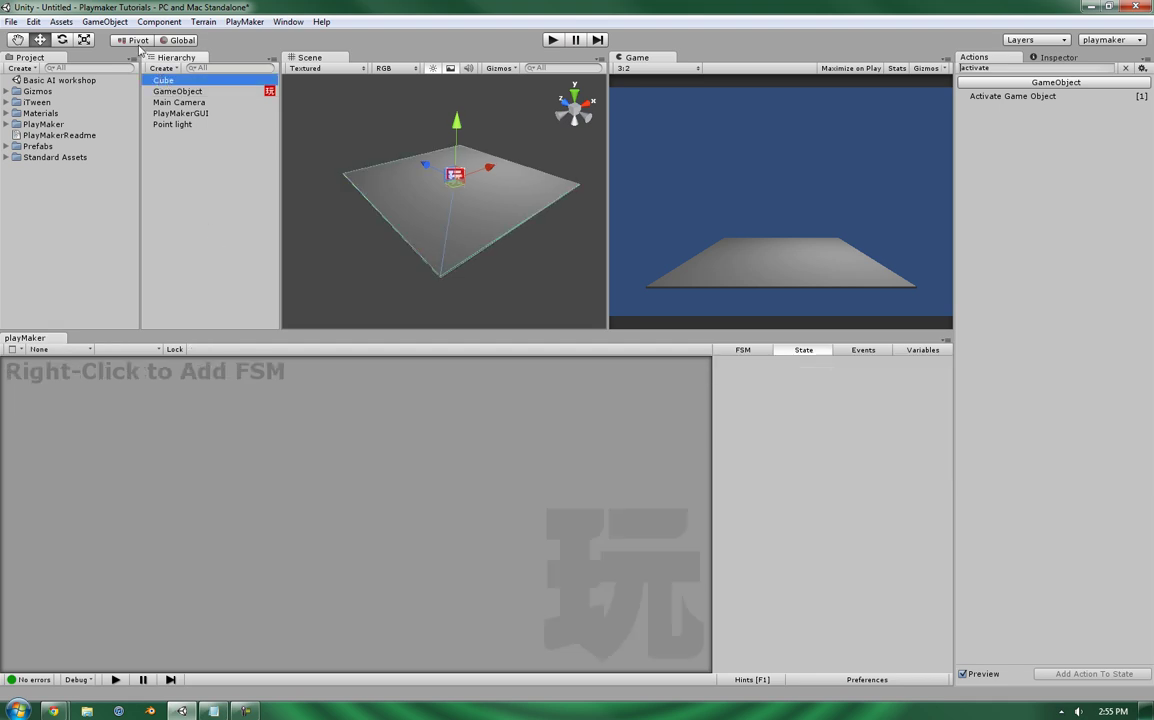
{"action": "left_click", "coordinate": [105, 21]}
{"action": "mouse_move", "coordinate": [141, 59]}
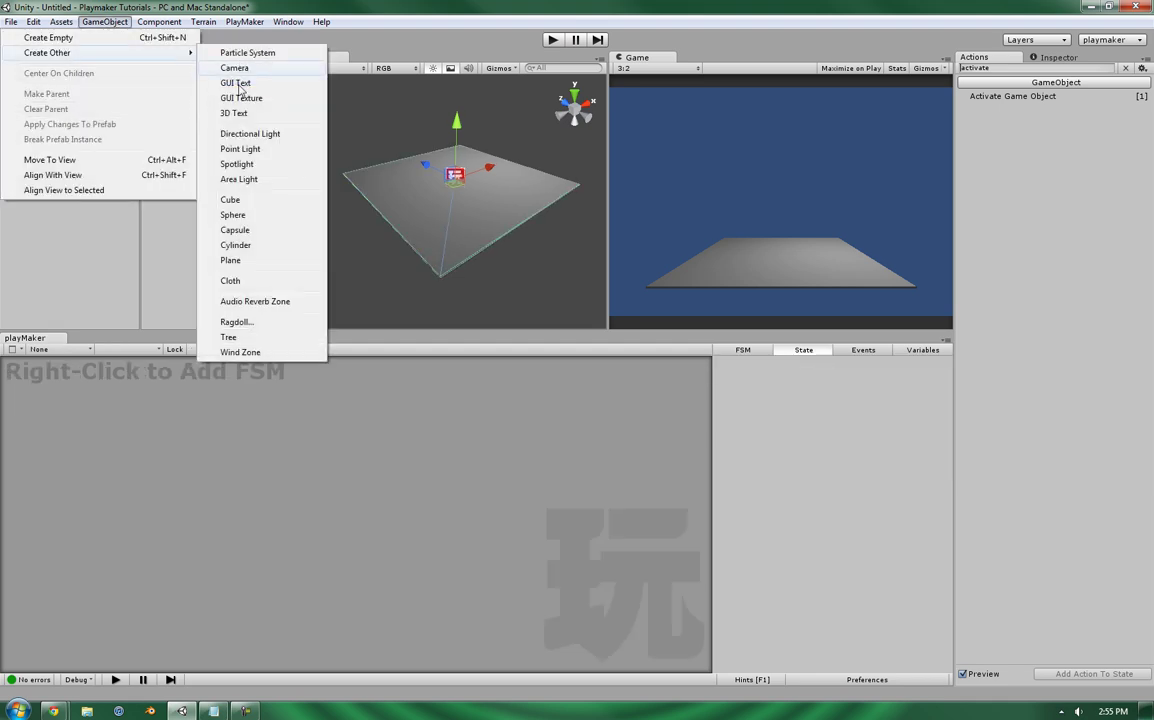
{"action": "left_click", "coordinate": [225, 213]}
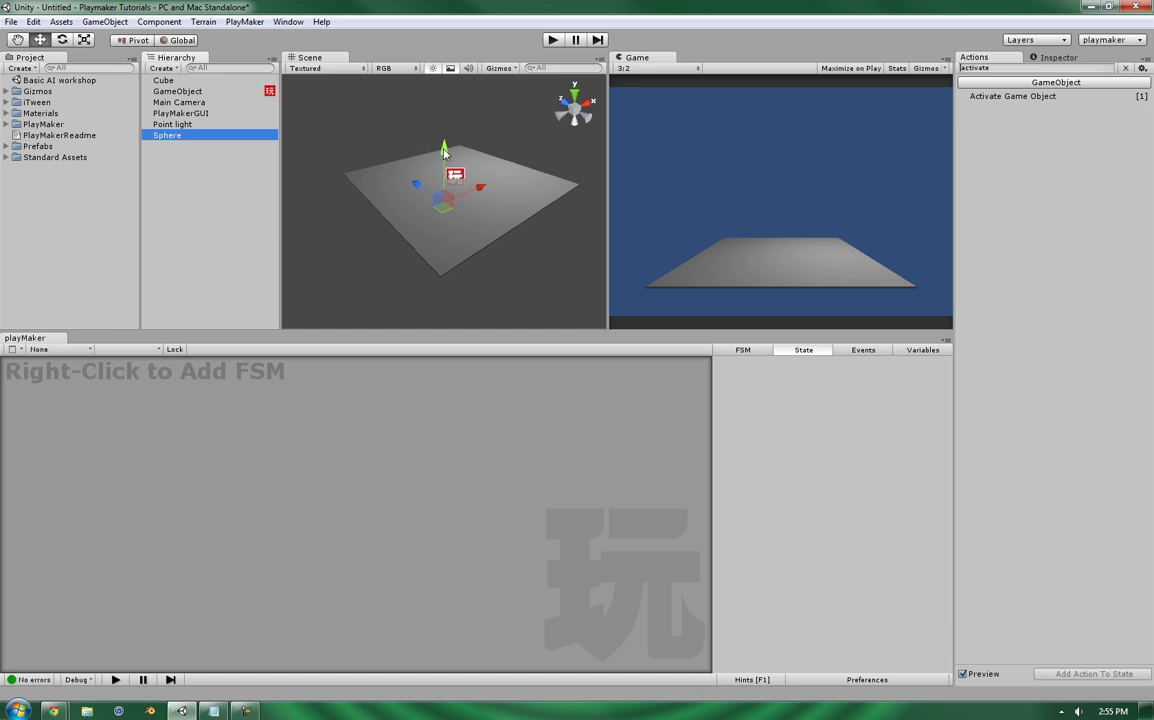
{"action": "left_click_drag", "start_coordinate": [470, 177], "coordinate": [446, 166]}
{"action": "left_click_drag", "start_coordinate": [158, 134], "coordinate": [173, 83]}
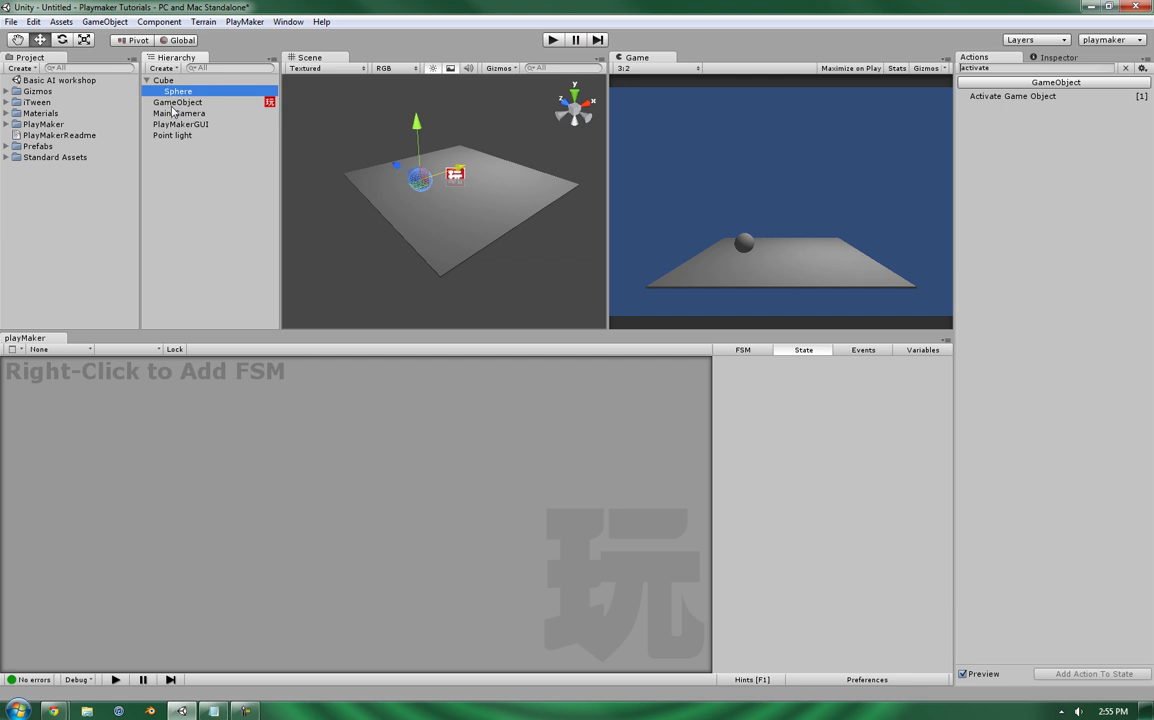
{"action": "left_click", "coordinate": [165, 102]}
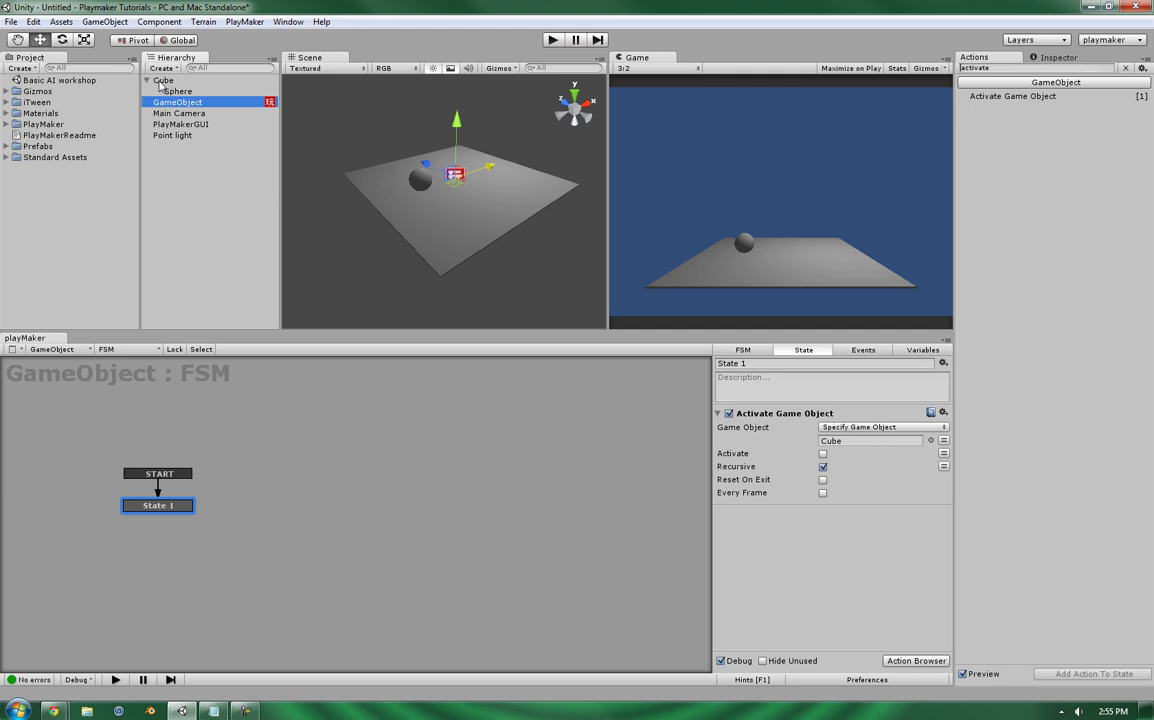
Uncheck Recursive, test-run, and inspect the Cube while the Sphere stays visible
{"action": "left_click", "coordinate": [823, 466]}
{"action": "left_click", "coordinate": [554, 41]}
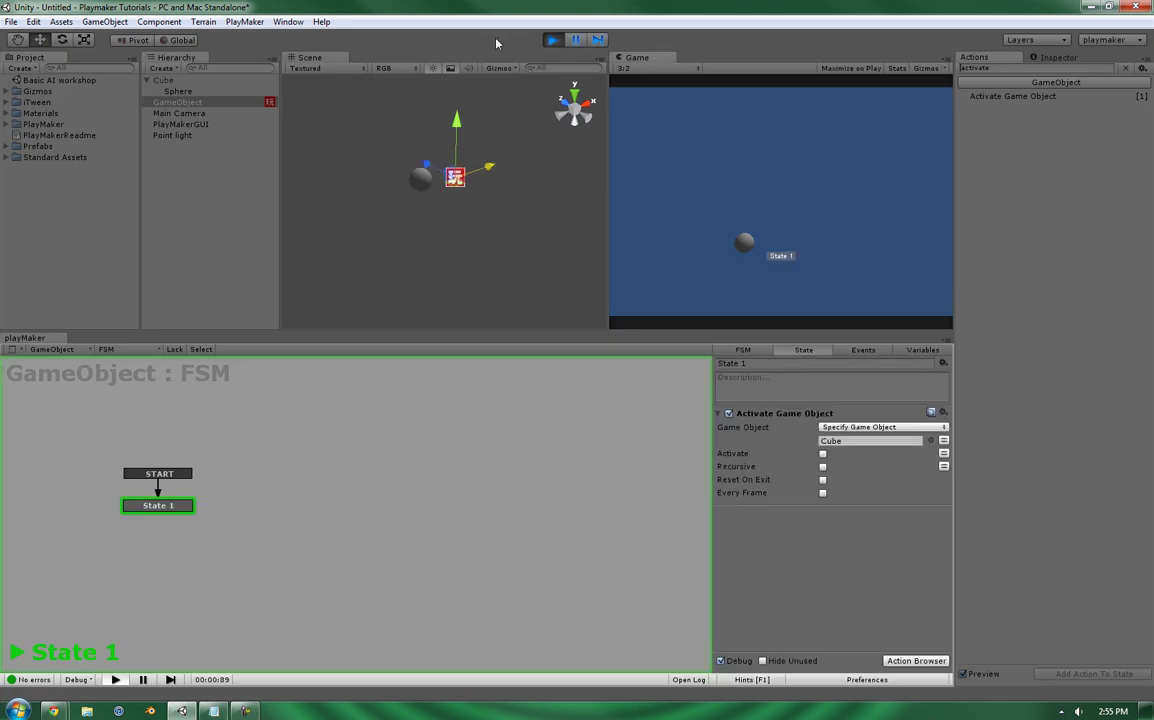
{"action": "left_click", "coordinate": [160, 80]}
{"action": "left_click", "coordinate": [1066, 58]}
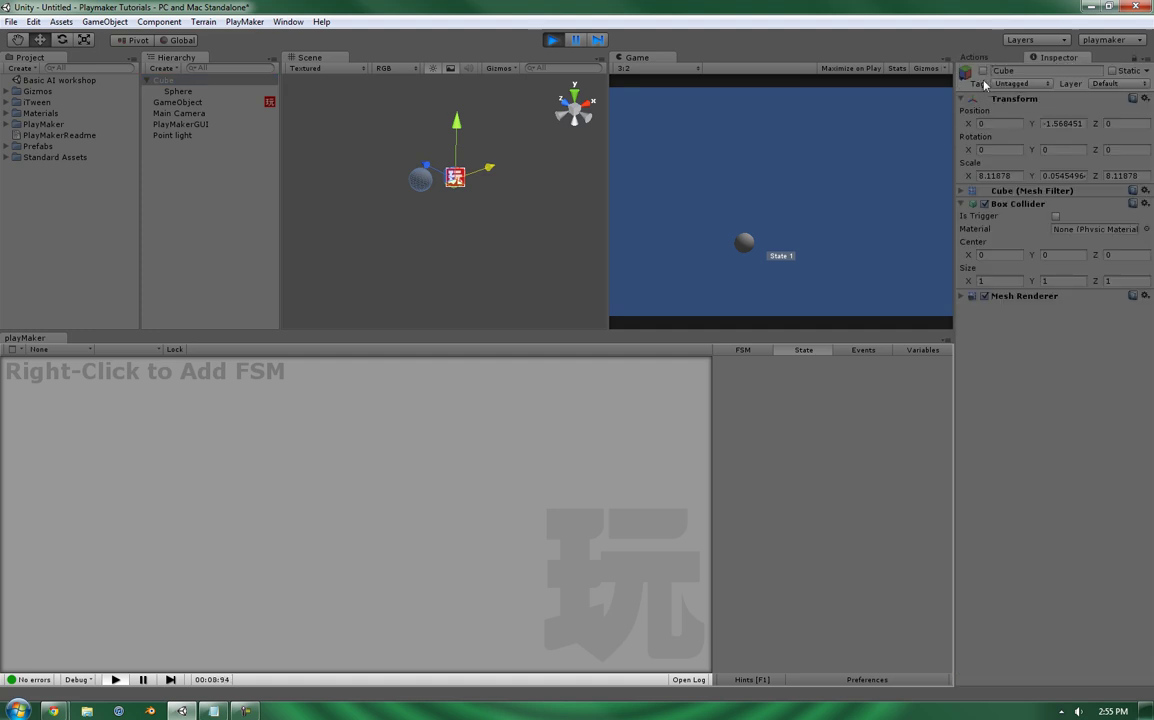
{"action": "left_click", "coordinate": [552, 40]}
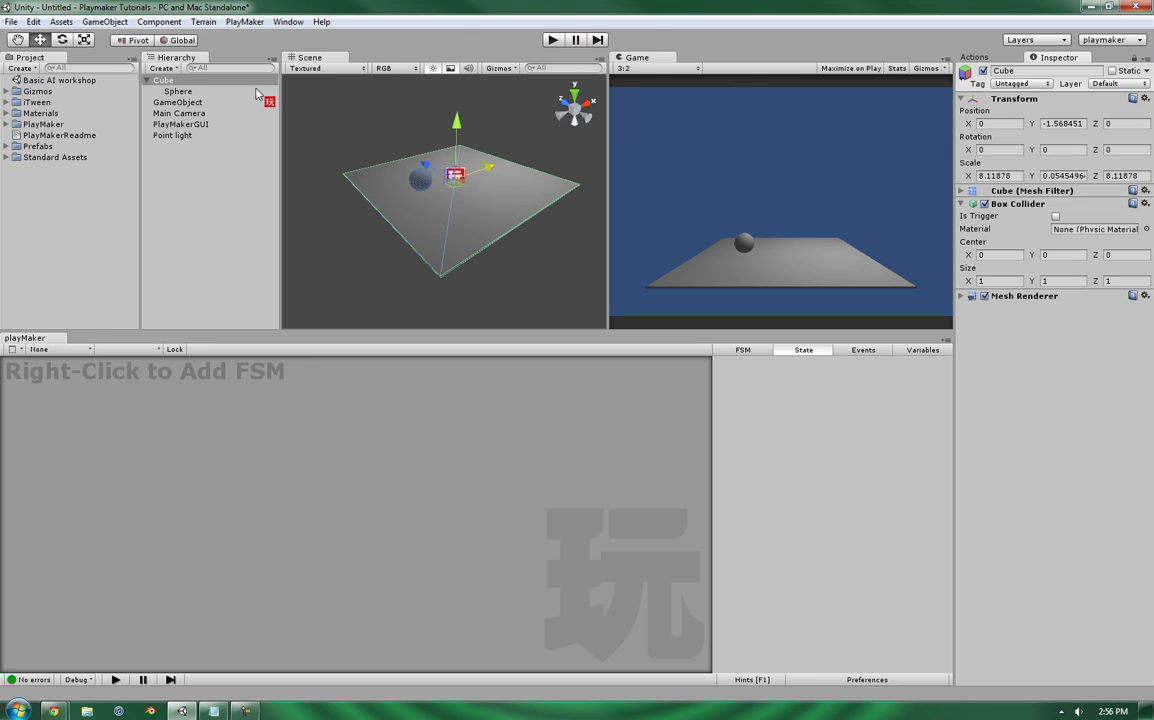
Reposition State 1 and enable Reset On Exit and Every Frame on the action
{"action": "left_click", "coordinate": [177, 102]}
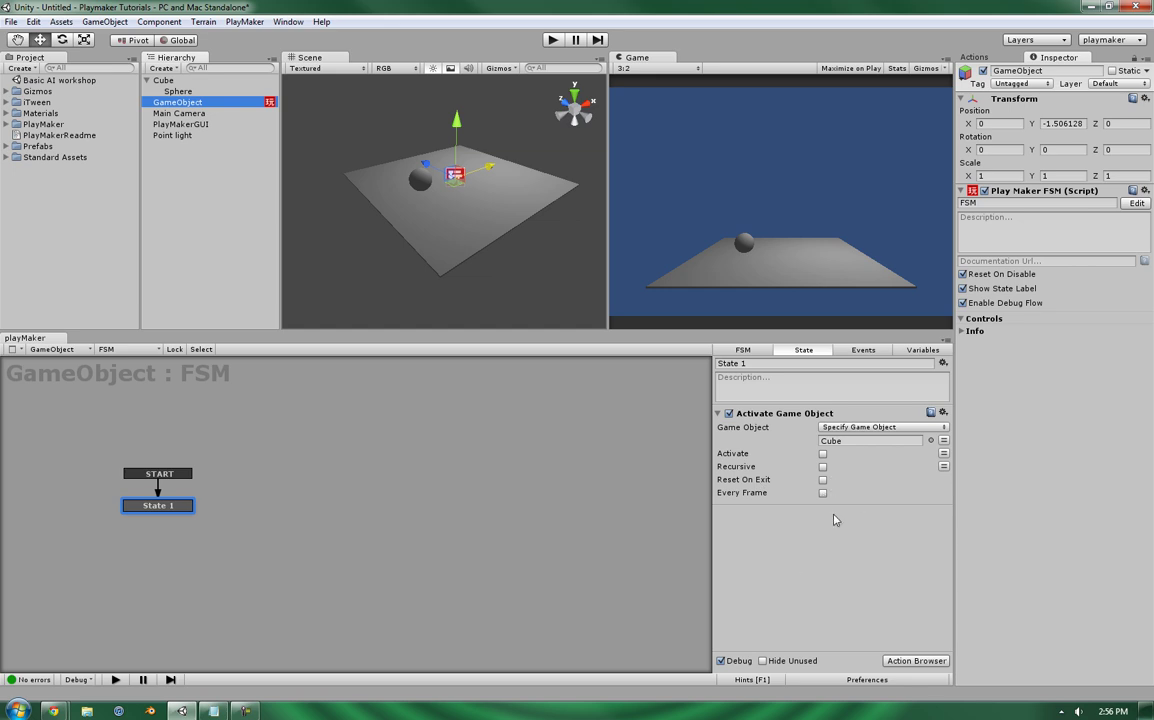
{"action": "left_click_drag", "start_coordinate": [145, 508], "coordinate": [128, 472]}
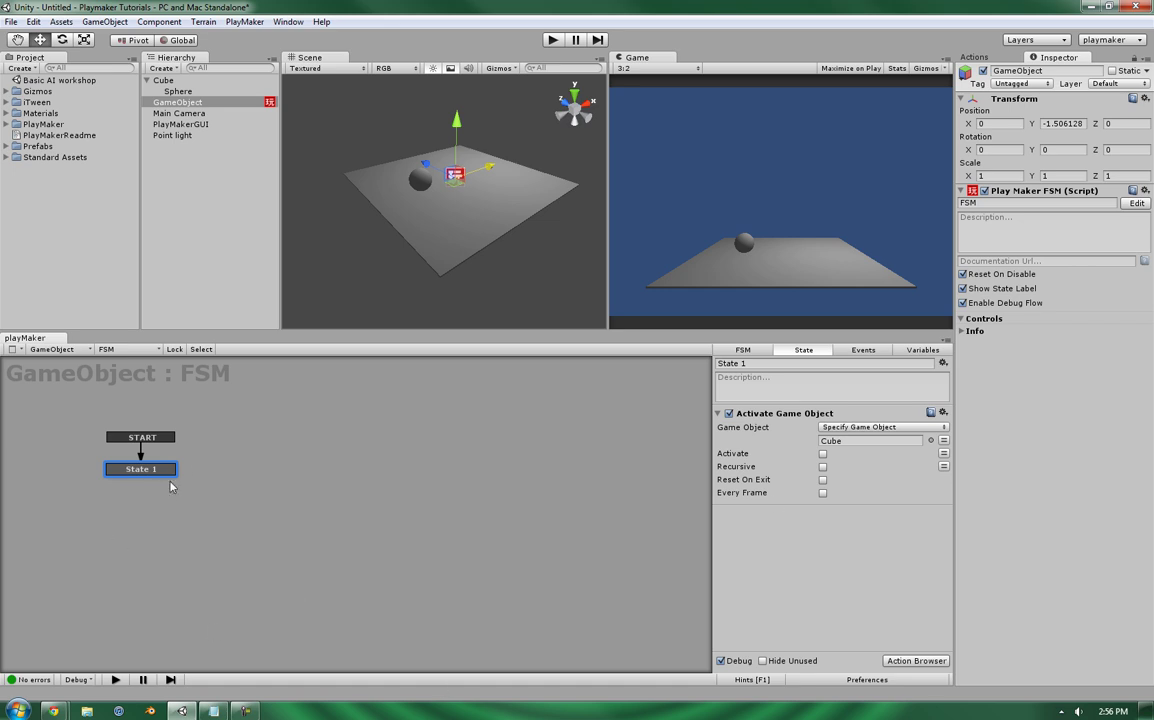
{"action": "left_click_drag", "start_coordinate": [142, 437], "coordinate": [183, 440]}
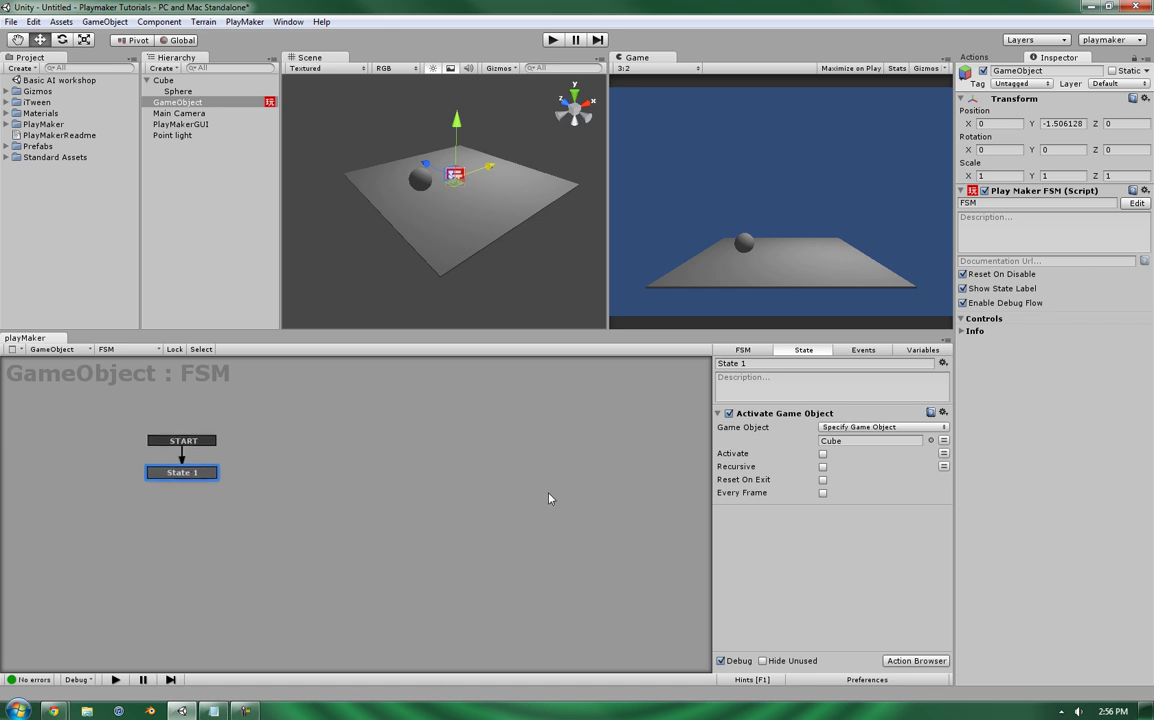
{"action": "left_click", "coordinate": [823, 480]}
{"action": "left_click", "coordinate": [823, 493]}
Switch Activate and Recursive to variable mode and create a Bool variable named Children
{"action": "left_click", "coordinate": [943, 453]}
{"action": "left_click", "coordinate": [943, 466]}
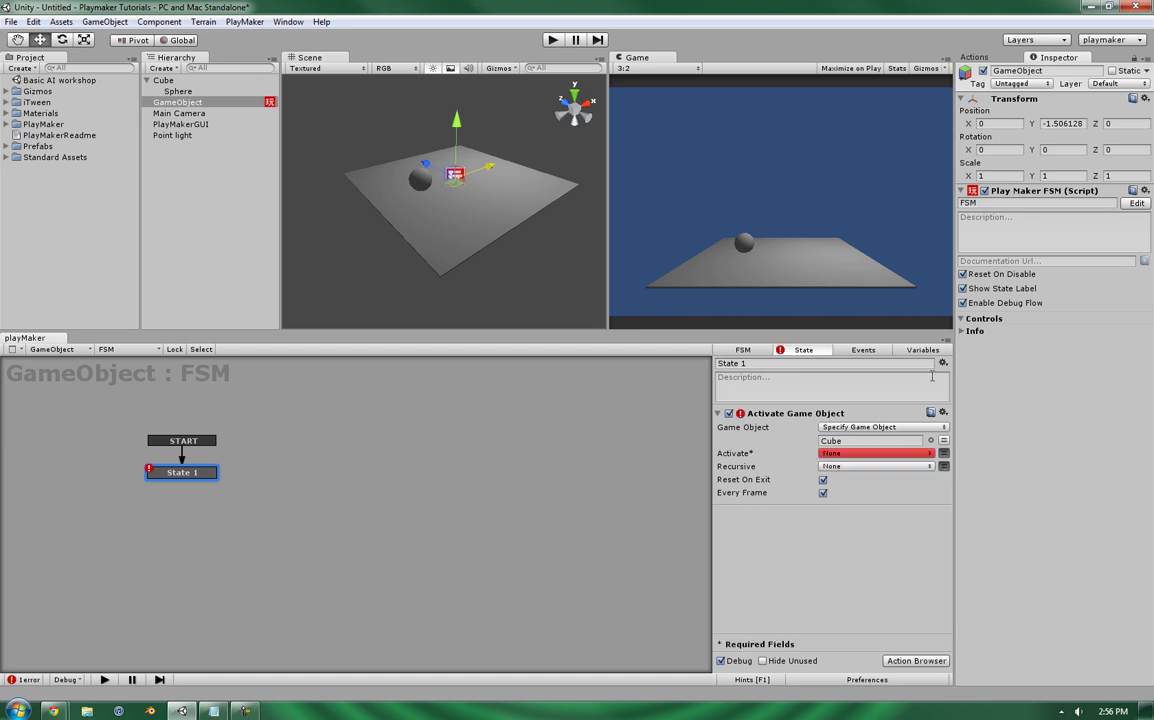
{"action": "left_click", "coordinate": [914, 351]}
{"action": "left_click", "coordinate": [826, 629]}
{"action": "type", "text": "Children"}
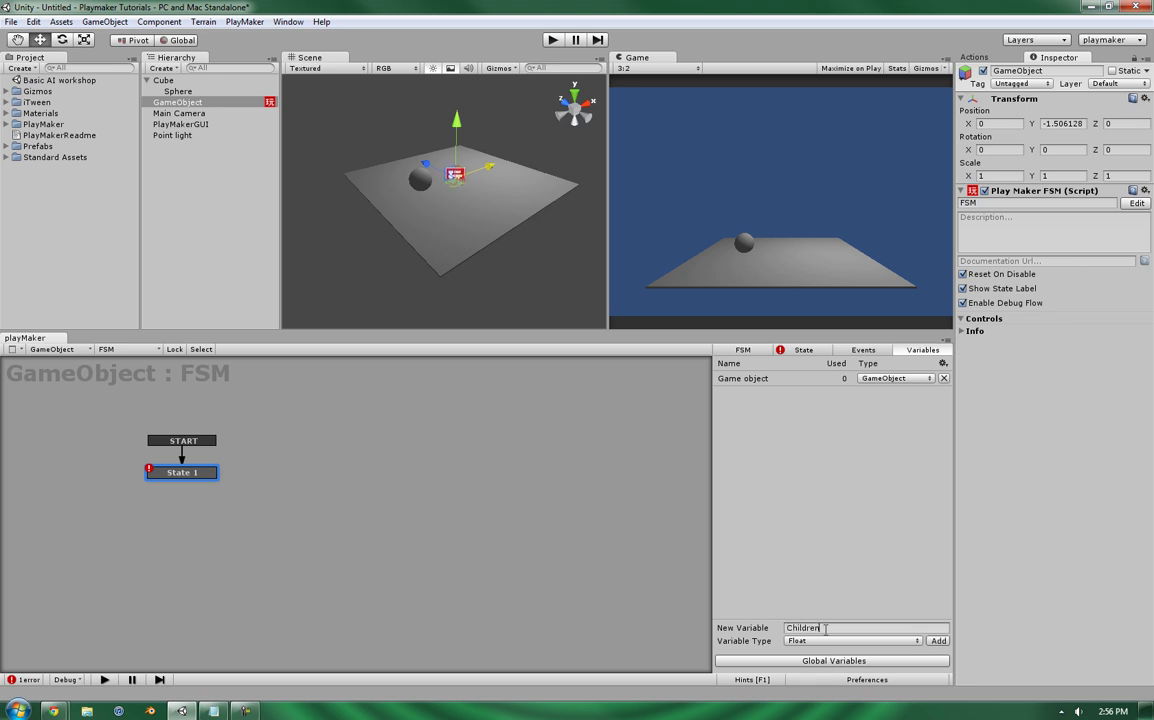
{"action": "left_click", "coordinate": [840, 641]}
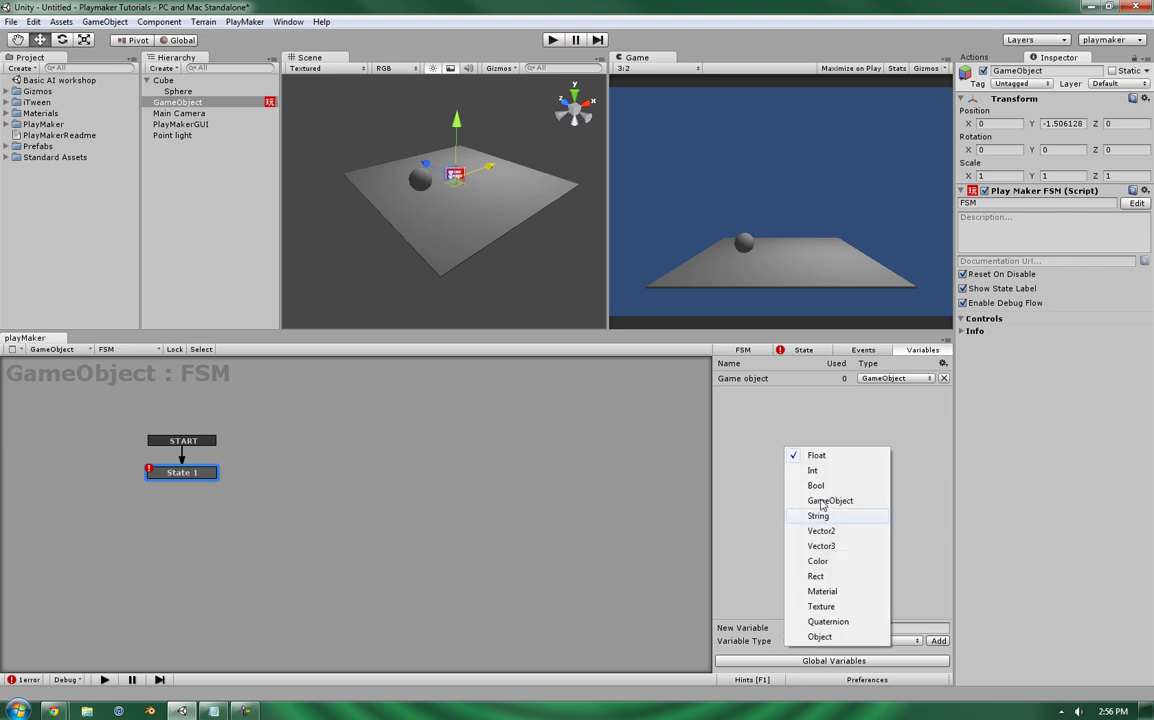
{"action": "left_click", "coordinate": [830, 486]}
{"action": "key", "text": "Return"}
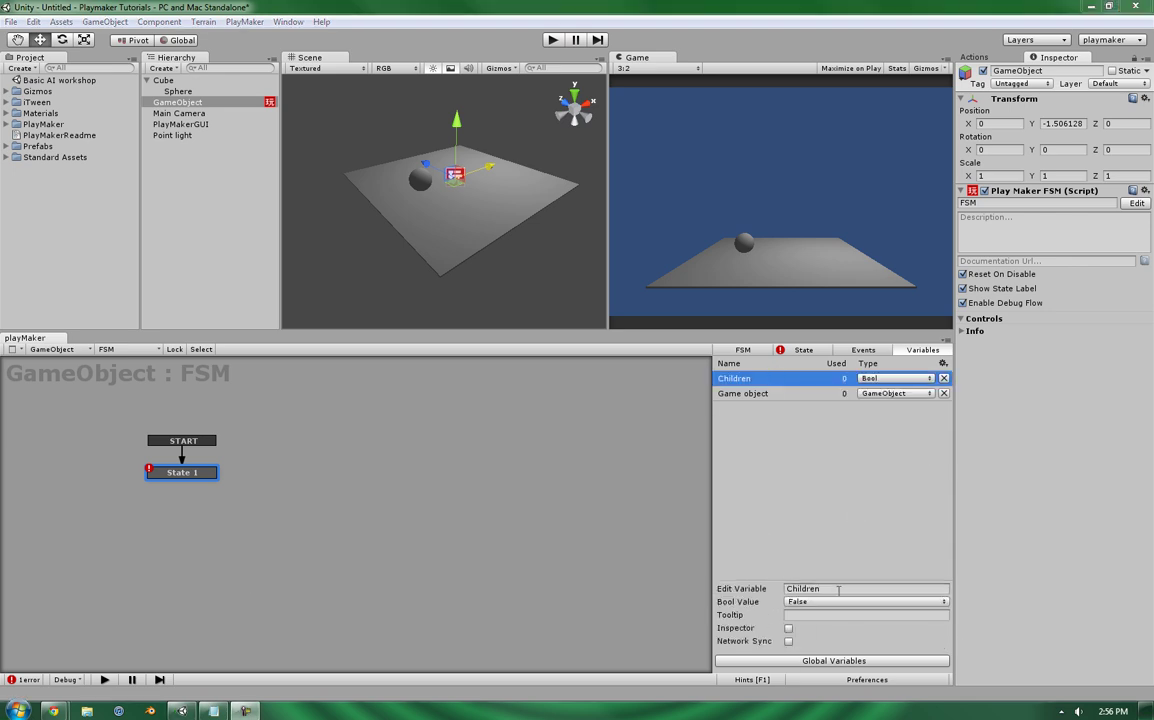
Add a second Bool variable named State
{"action": "left_click", "coordinate": [817, 536]}
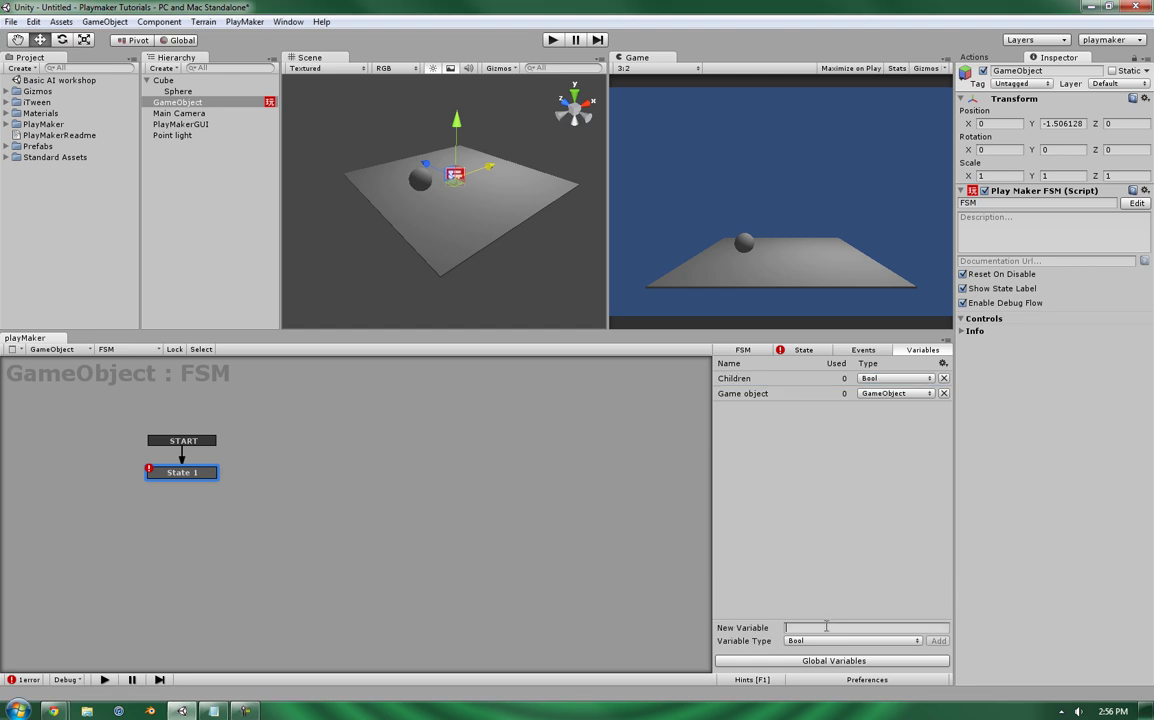
{"action": "type", "text": "State"}
{"action": "key", "text": "Return"}
Drive Activate from the State variable and Recursive from the Children variable
{"action": "left_click", "coordinate": [802, 352]}
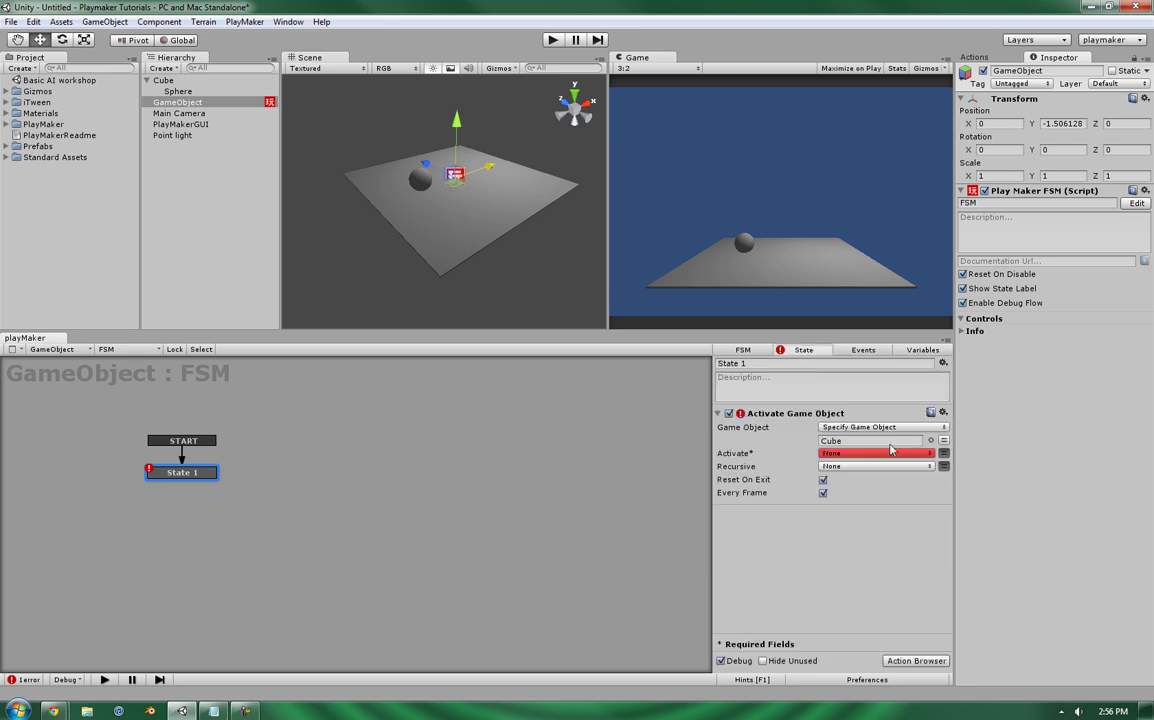
{"action": "left_click", "coordinate": [879, 452]}
{"action": "left_click", "coordinate": [866, 498]}
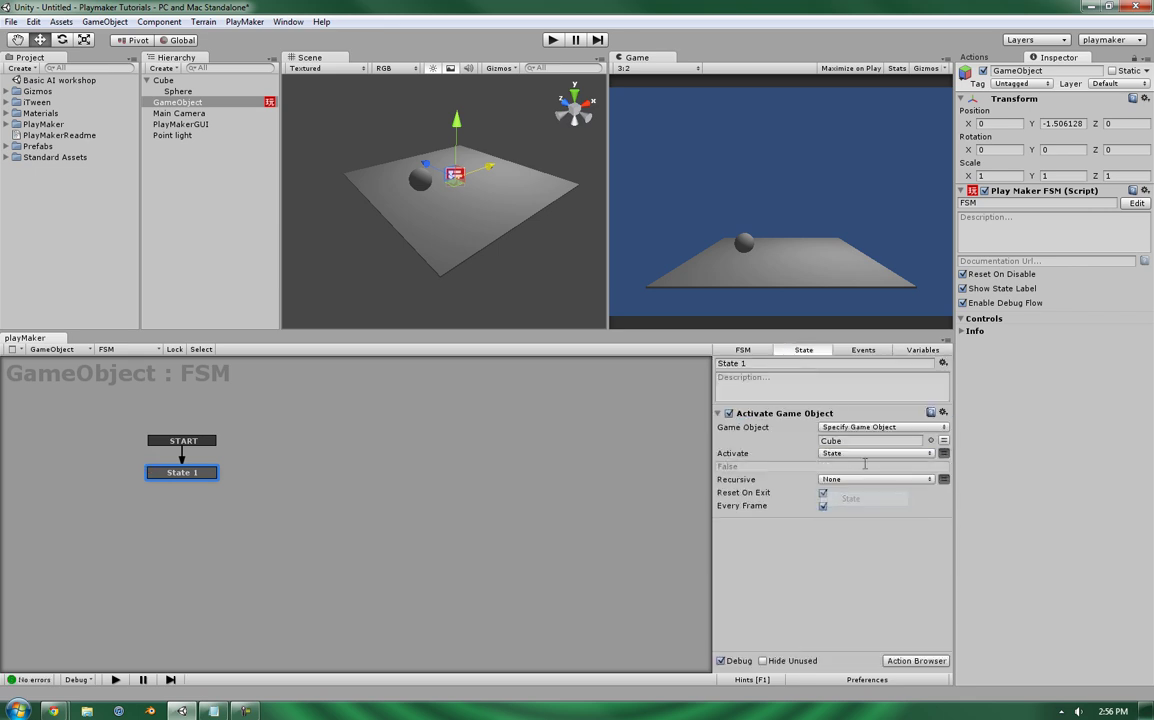
{"action": "left_click", "coordinate": [876, 479]}
{"action": "left_click", "coordinate": [866, 505]}
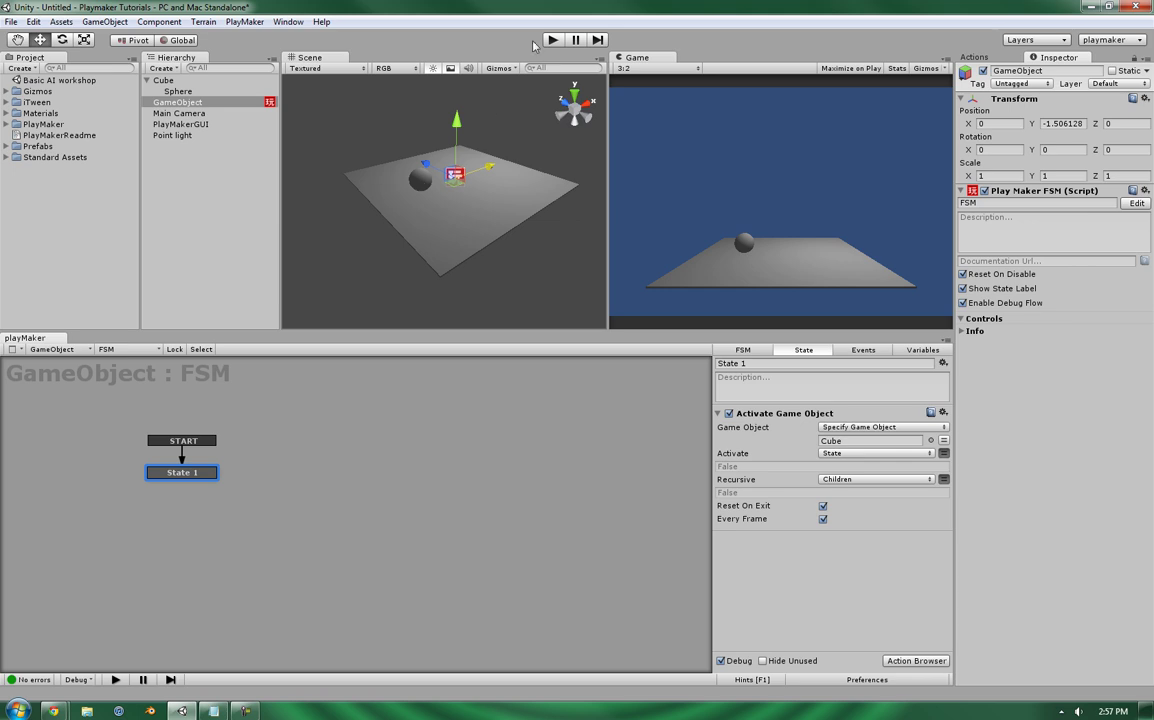
Test-run the scene with Ctrl+P, then move State 1 left and return to the Actions list
{"action": "key", "text": "ctrl+p"}
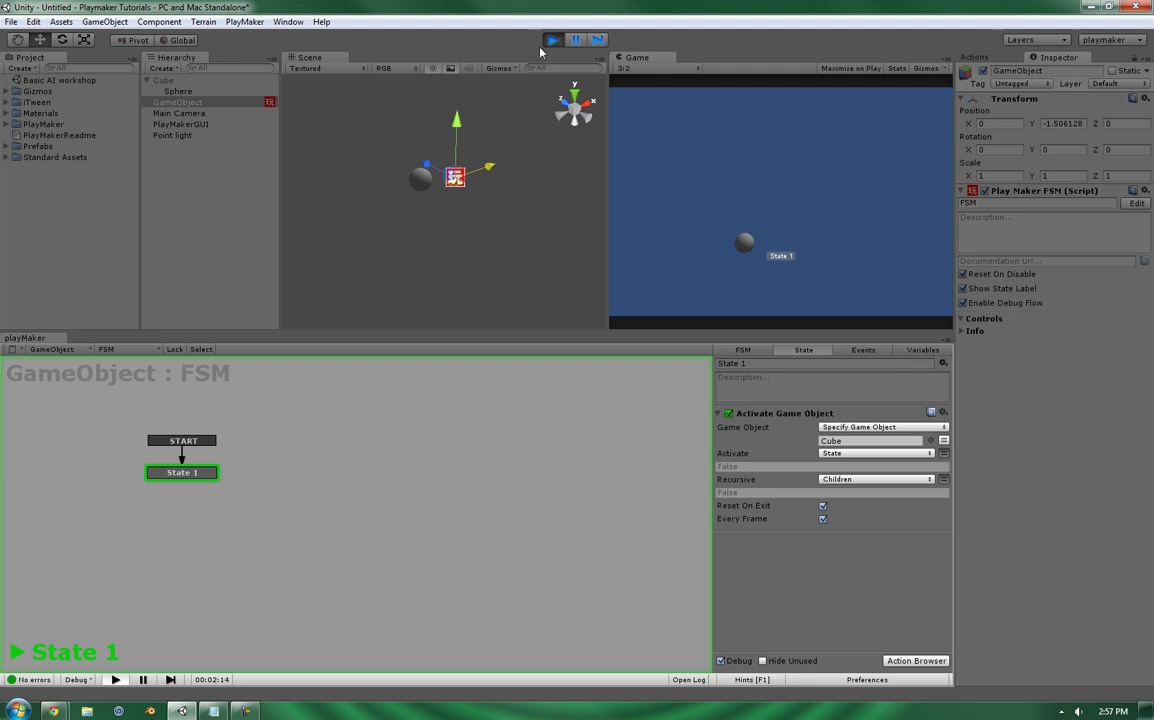
{"action": "key", "text": "ctrl+p"}
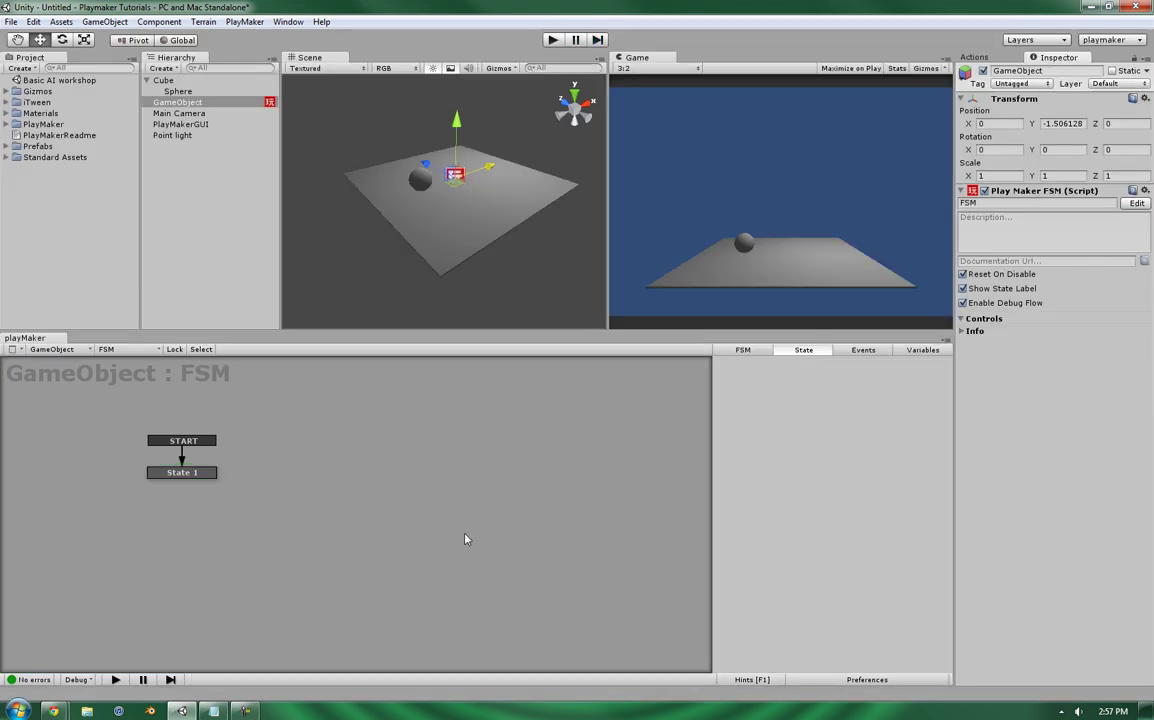
{"action": "left_click_drag", "start_coordinate": [180, 472], "coordinate": [161, 474]}
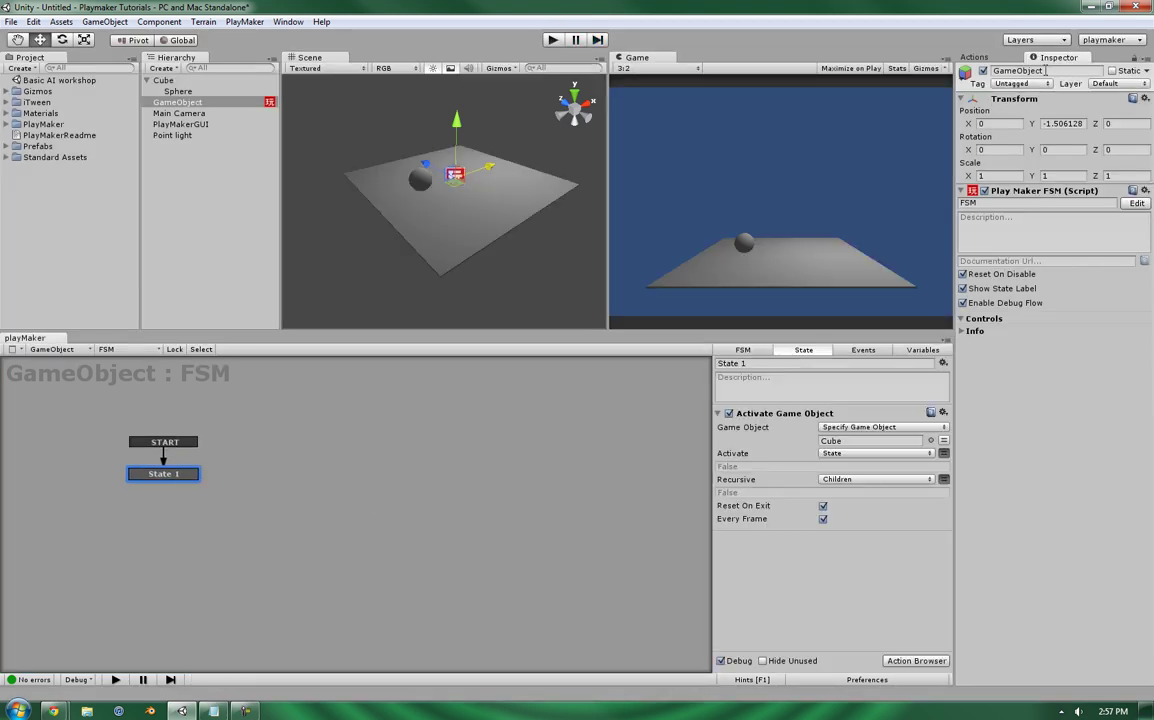
{"action": "left_click", "coordinate": [974, 57]}
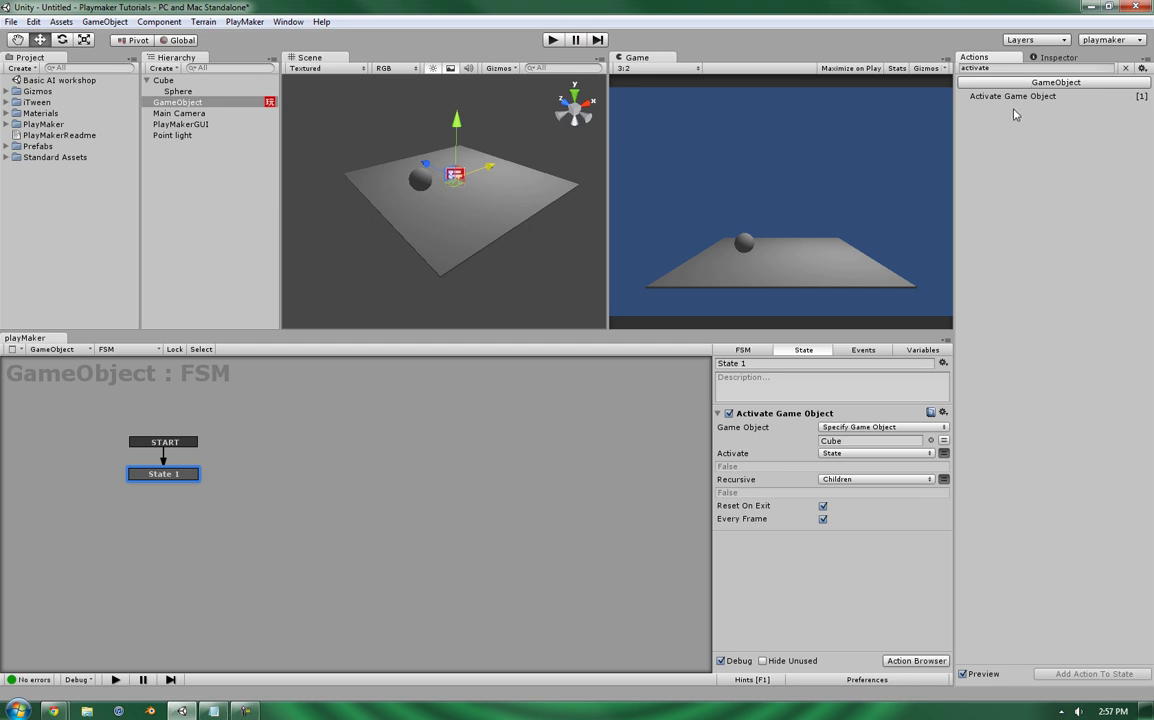